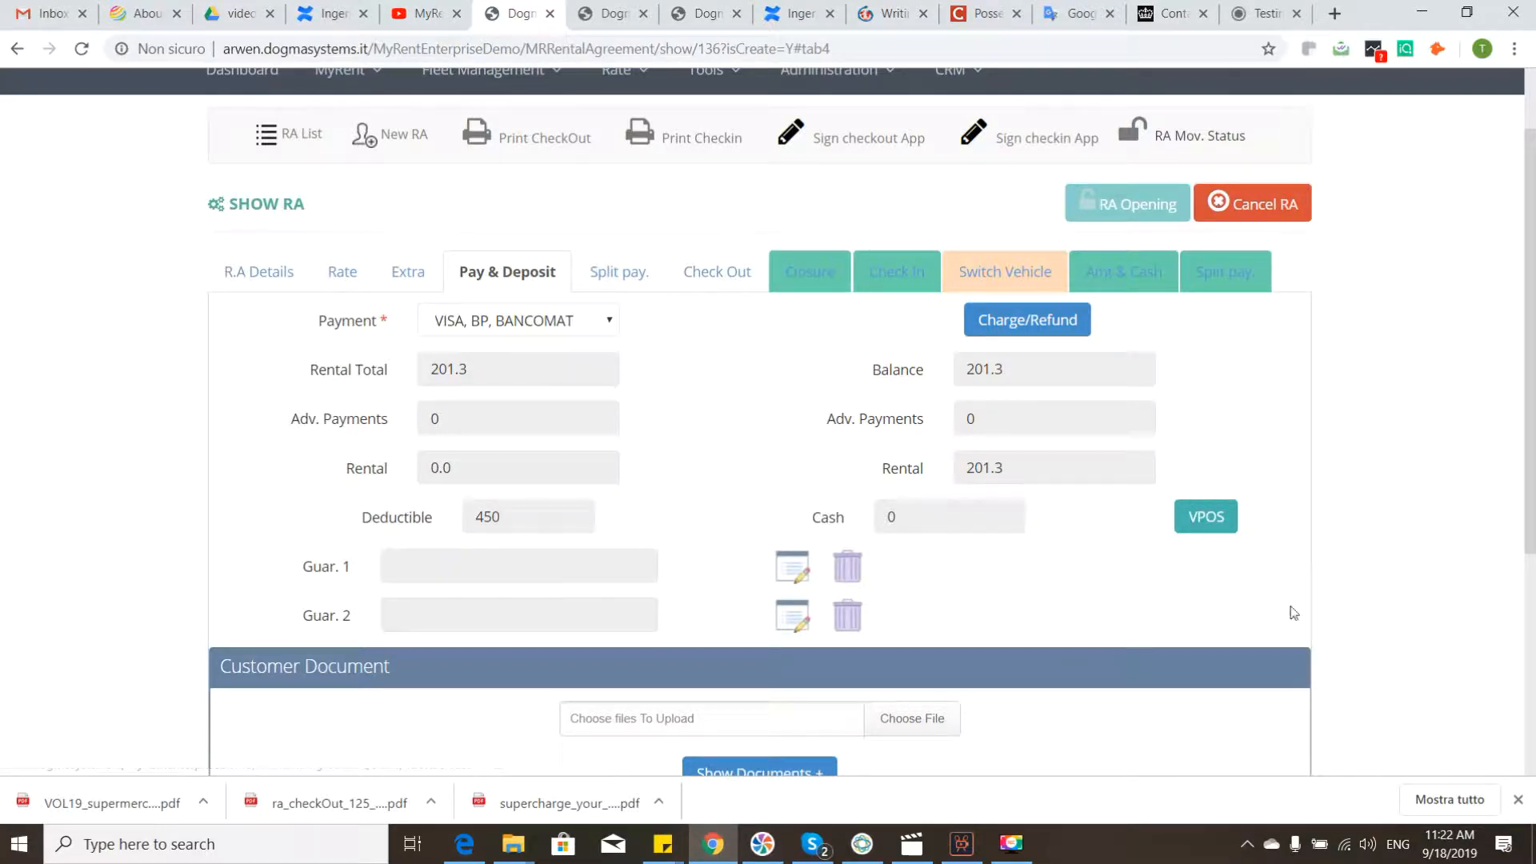
Step: Open the VPOS payment form for the rental agreement and start registering the 450 EUR transaction
click(1208, 524)
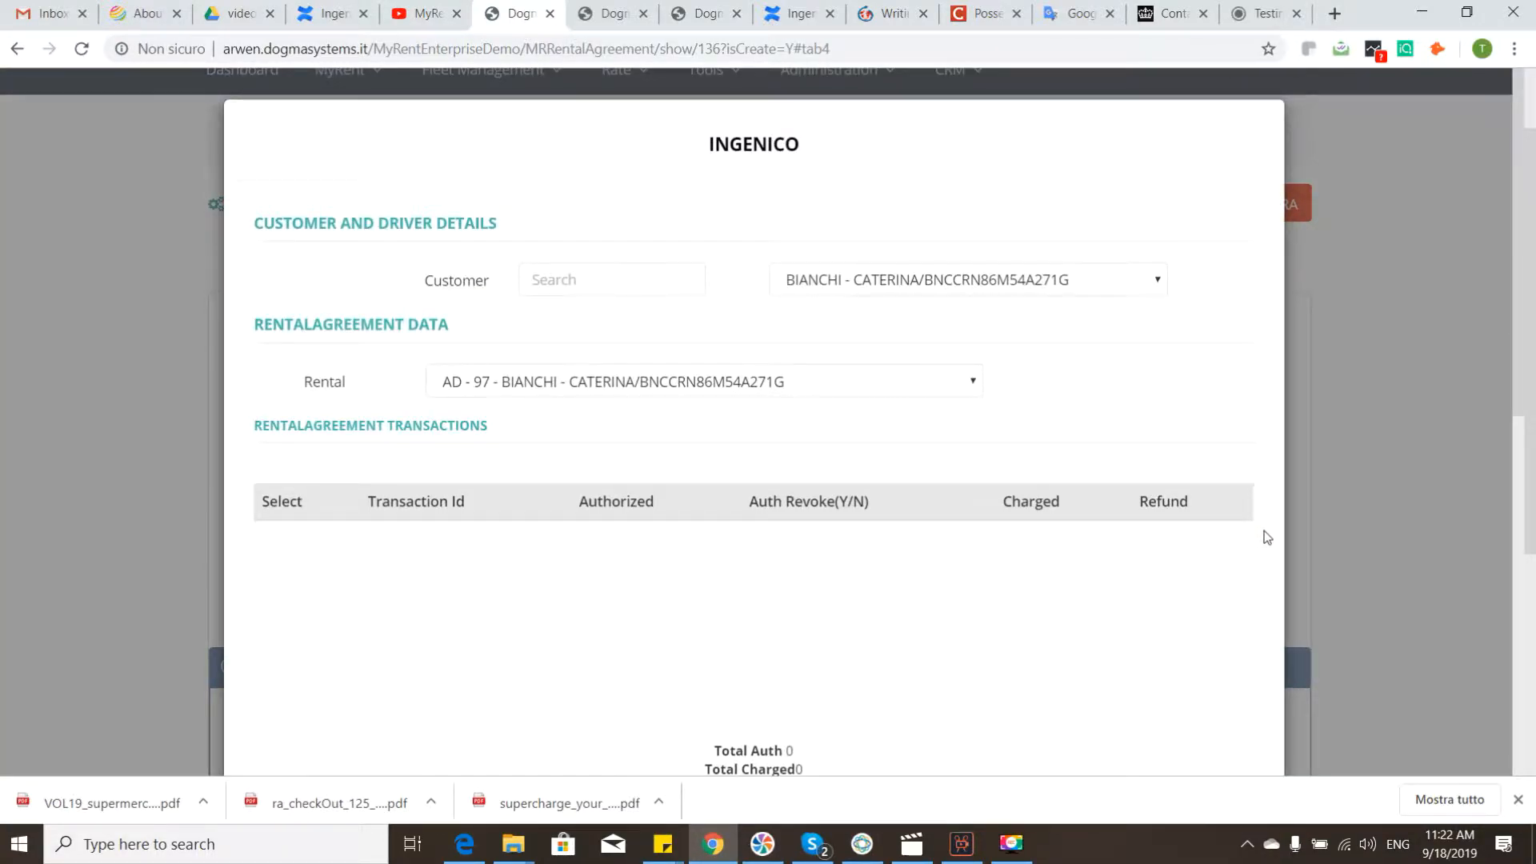
scroll(818, 417, down, 1)
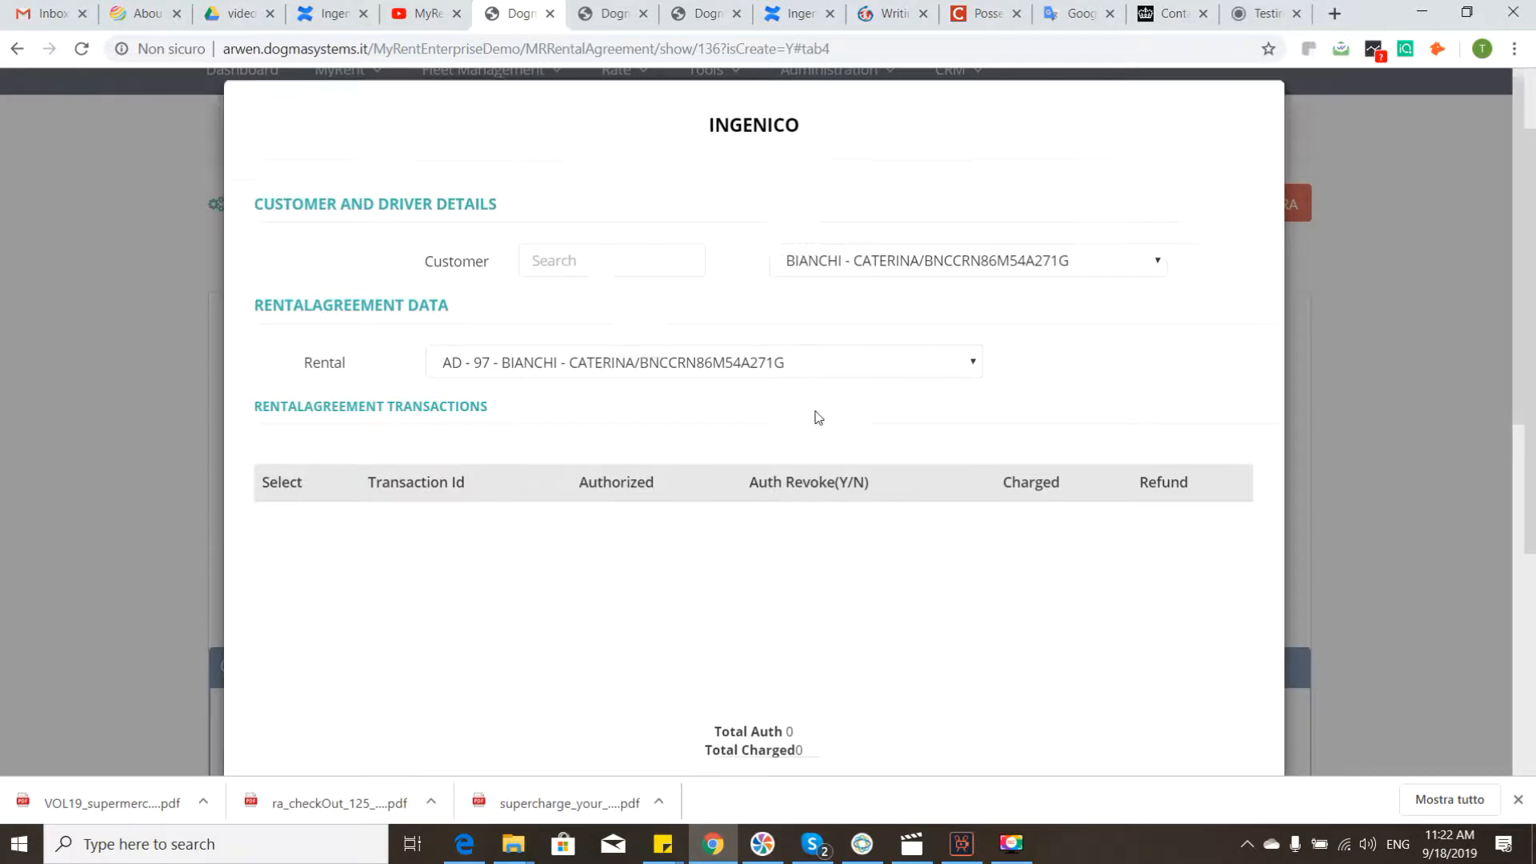
scroll(817, 417, down, 6)
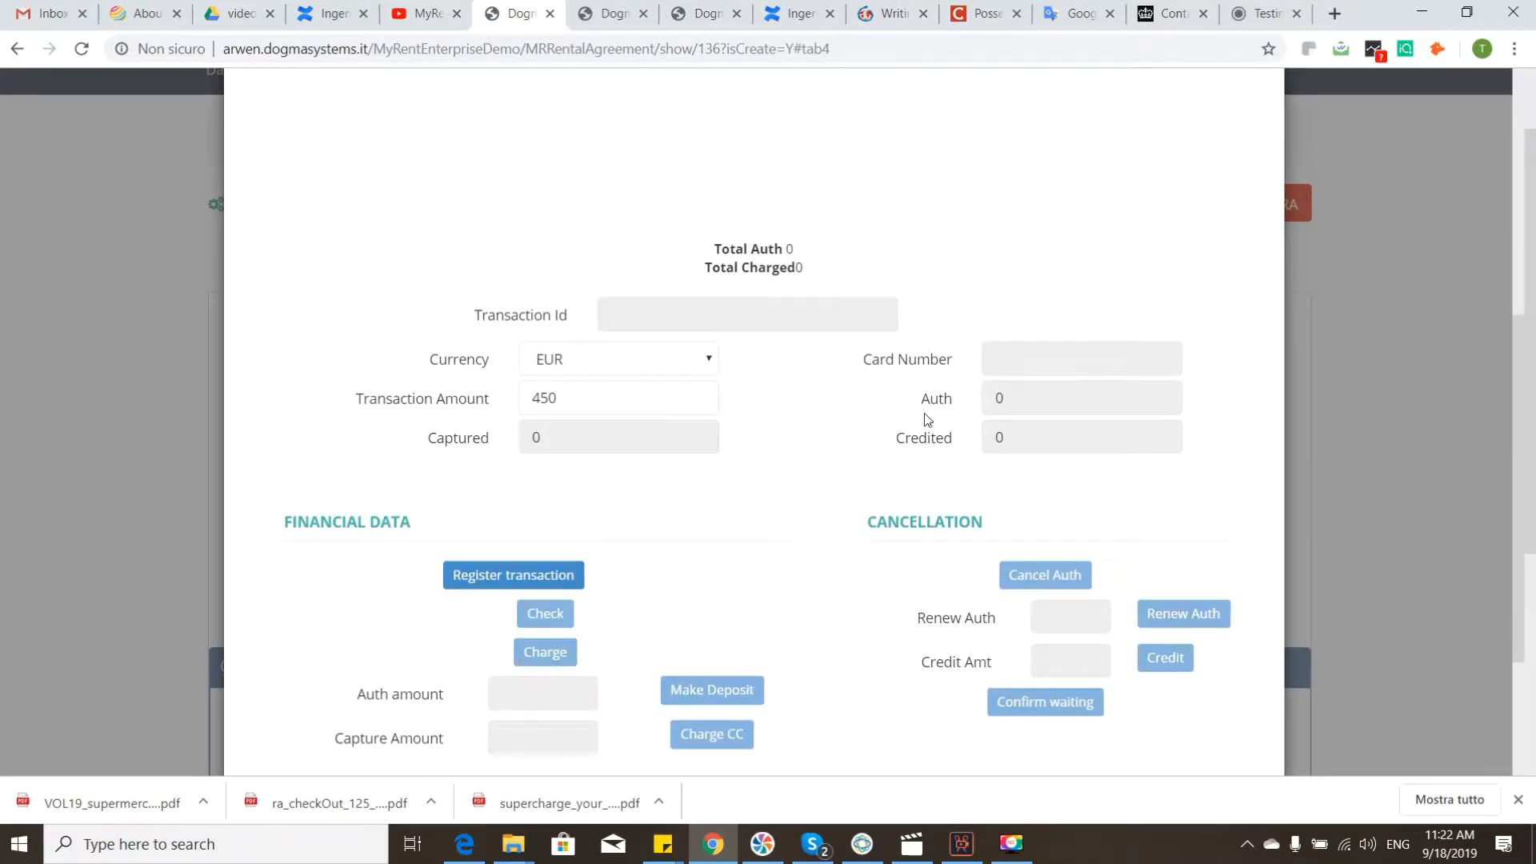
scroll(715, 290, down, 3)
scroll(984, 310, down, 1)
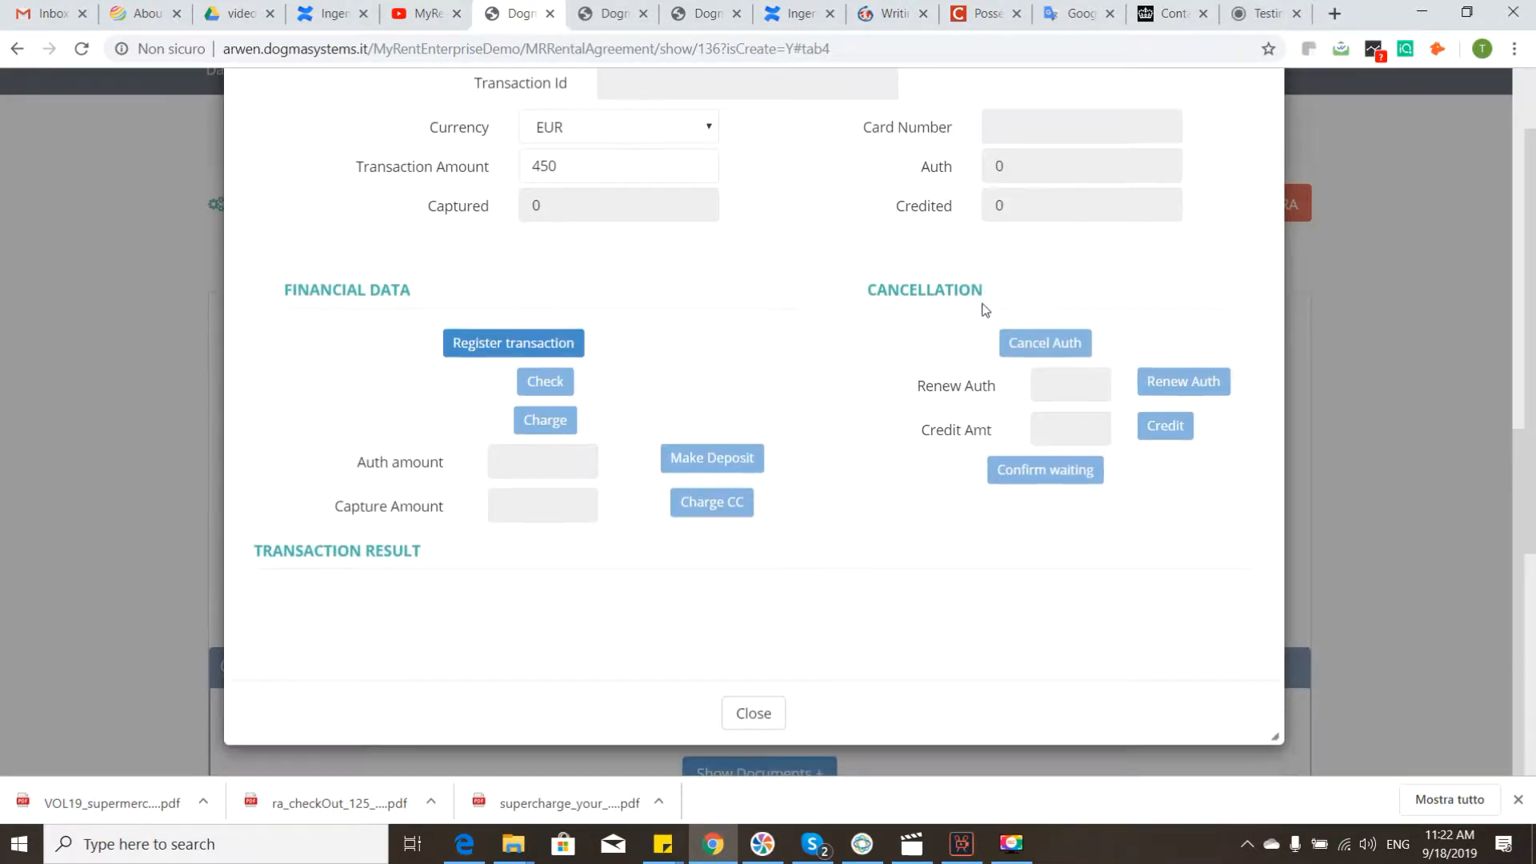
click(514, 347)
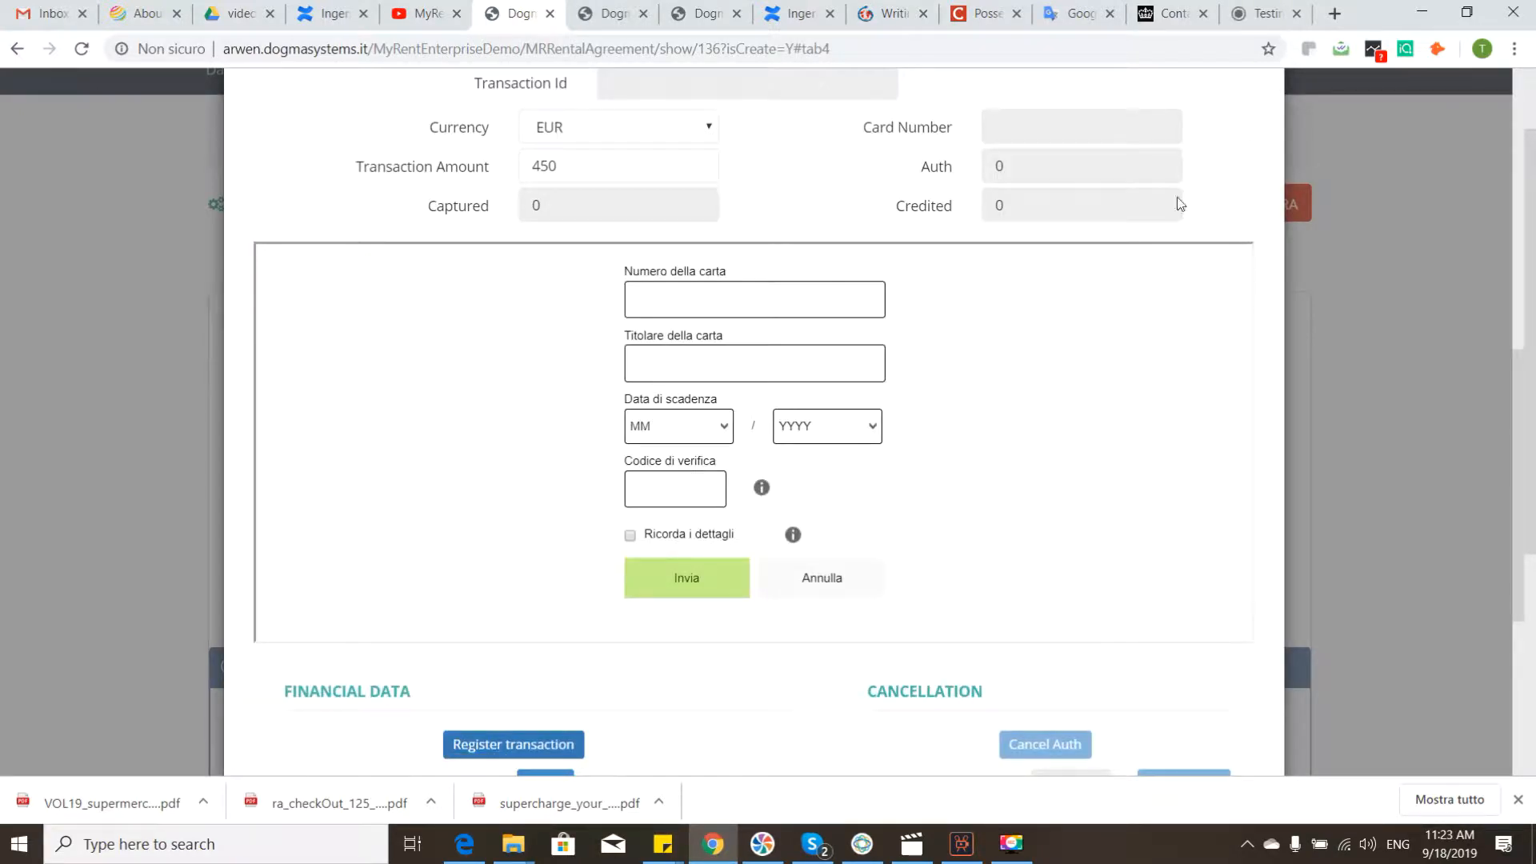
Step: Copy the VISA test card number of type Unknown from the Ingenico testing guide page
click(1264, 13)
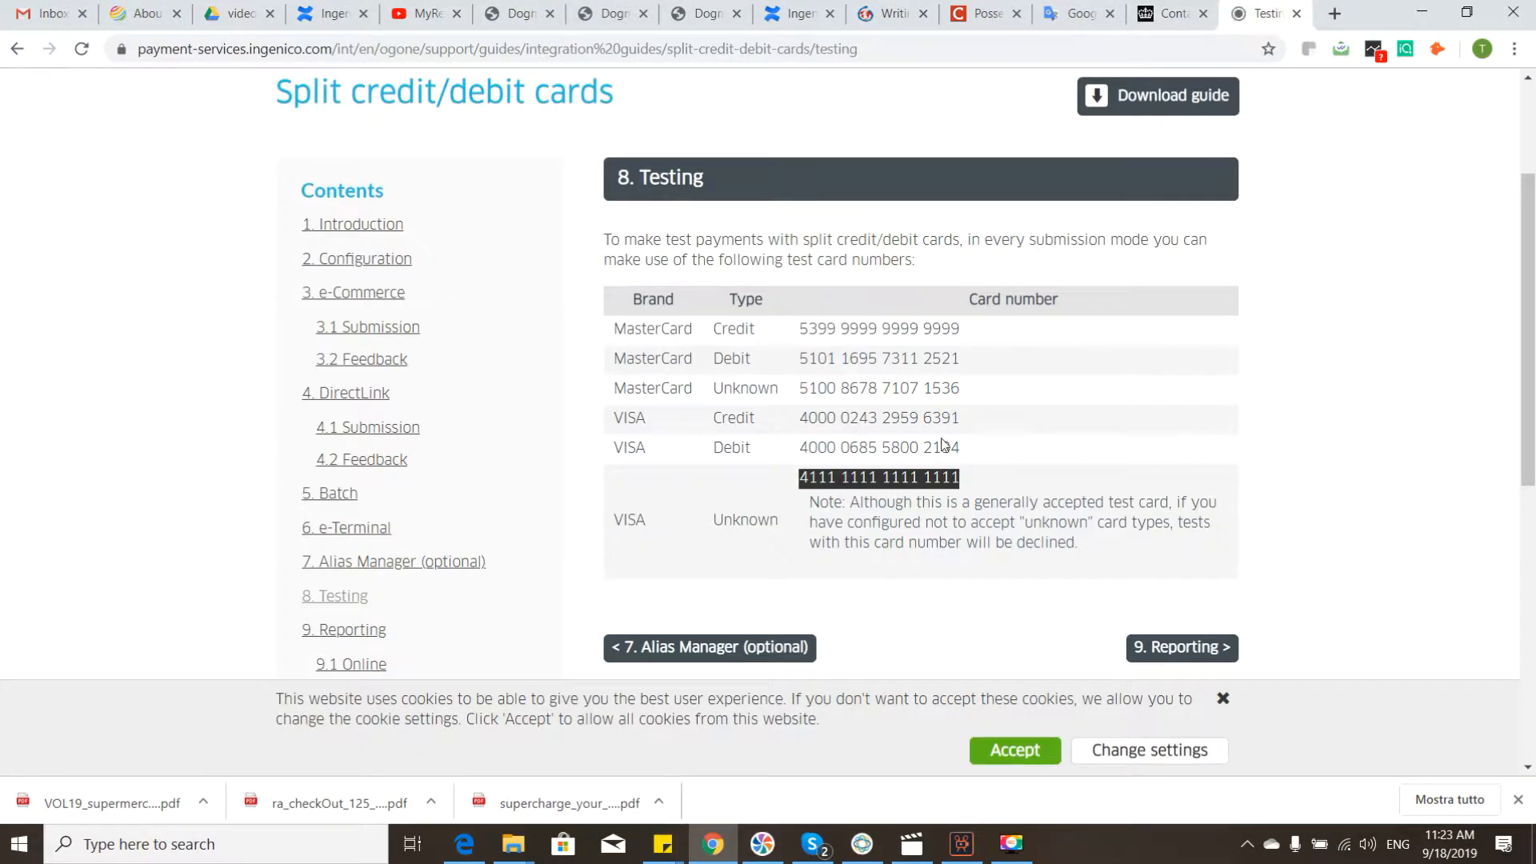
right_click(920, 491)
double_click(869, 477)
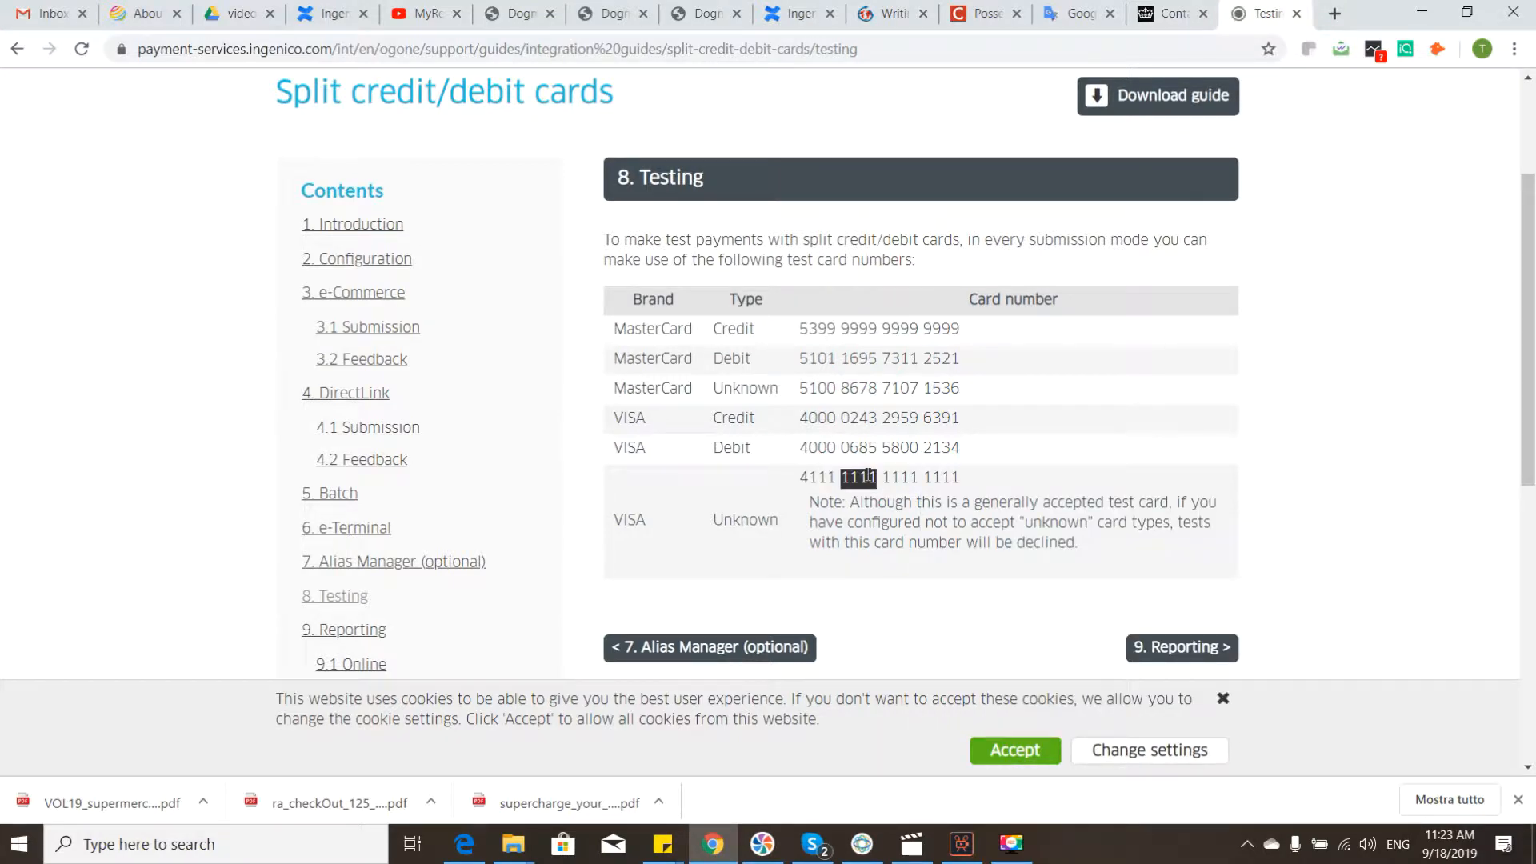
triple_click(868, 478)
key(ctrl+c)
right_click(876, 477)
click(920, 488)
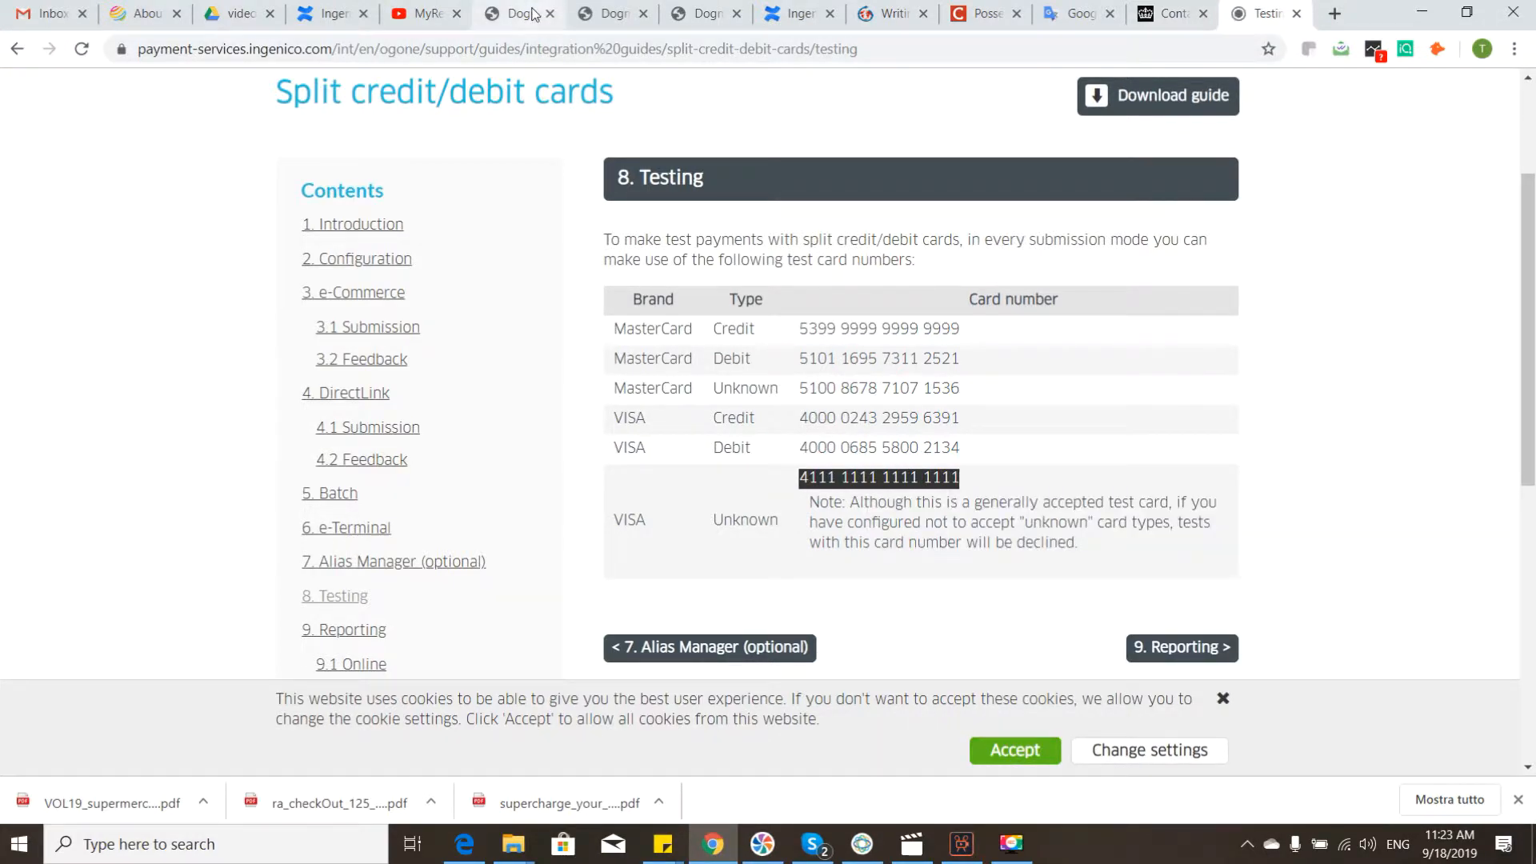
Step: Paste the test card number into the payment form and enter "customer test" as the cardholder
click(532, 13)
click(714, 312)
right_click(713, 312)
click(764, 438)
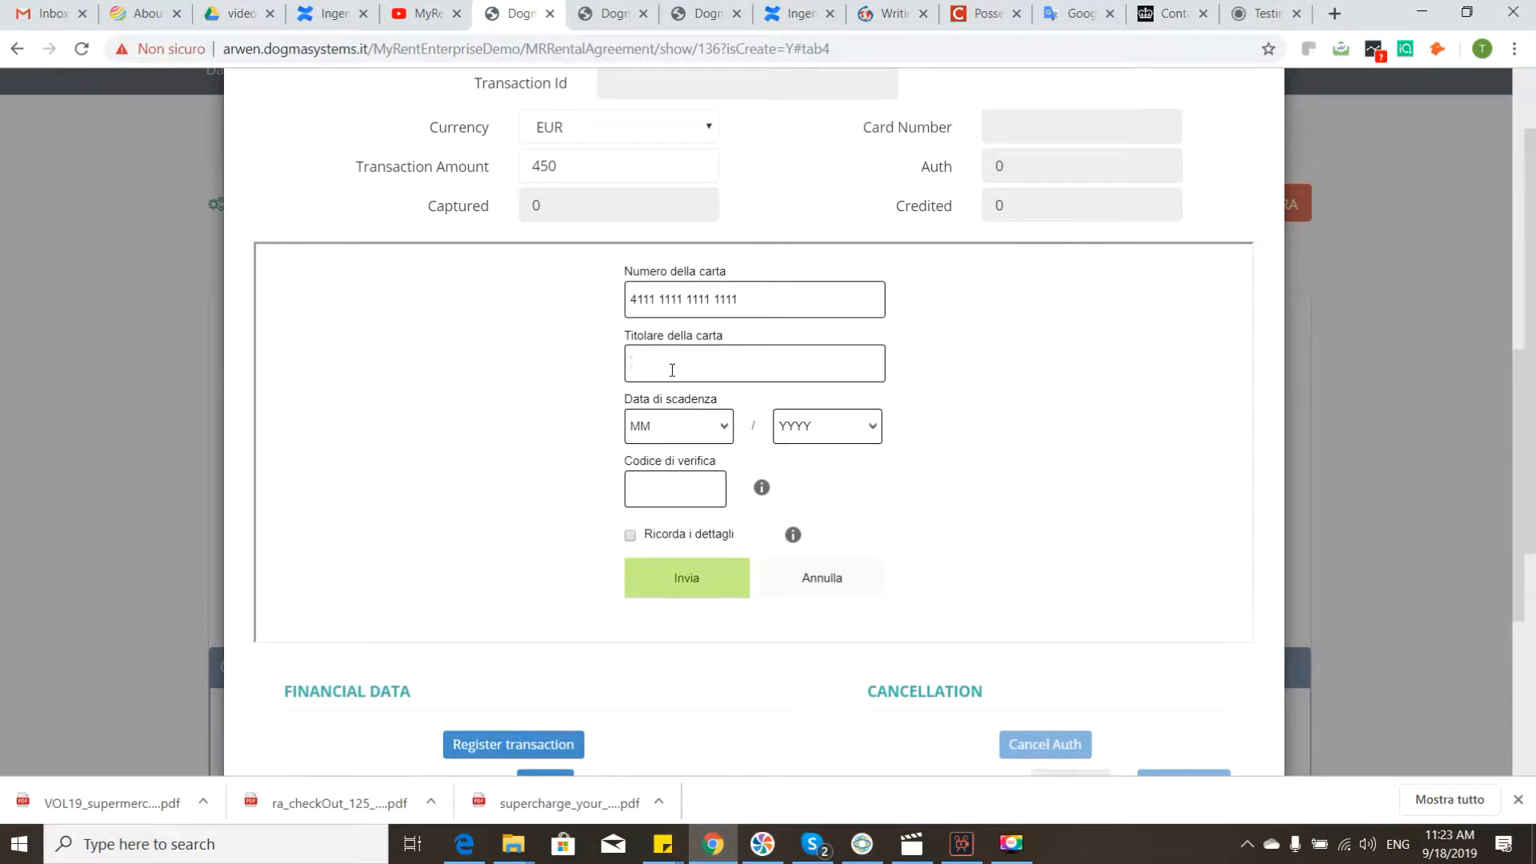
text(custoemer test)
Step: Set the card expiry to 4/2024, enter the verification code, choose to remember the details, and submit the card
click(696, 439)
click(684, 513)
click(843, 432)
click(786, 522)
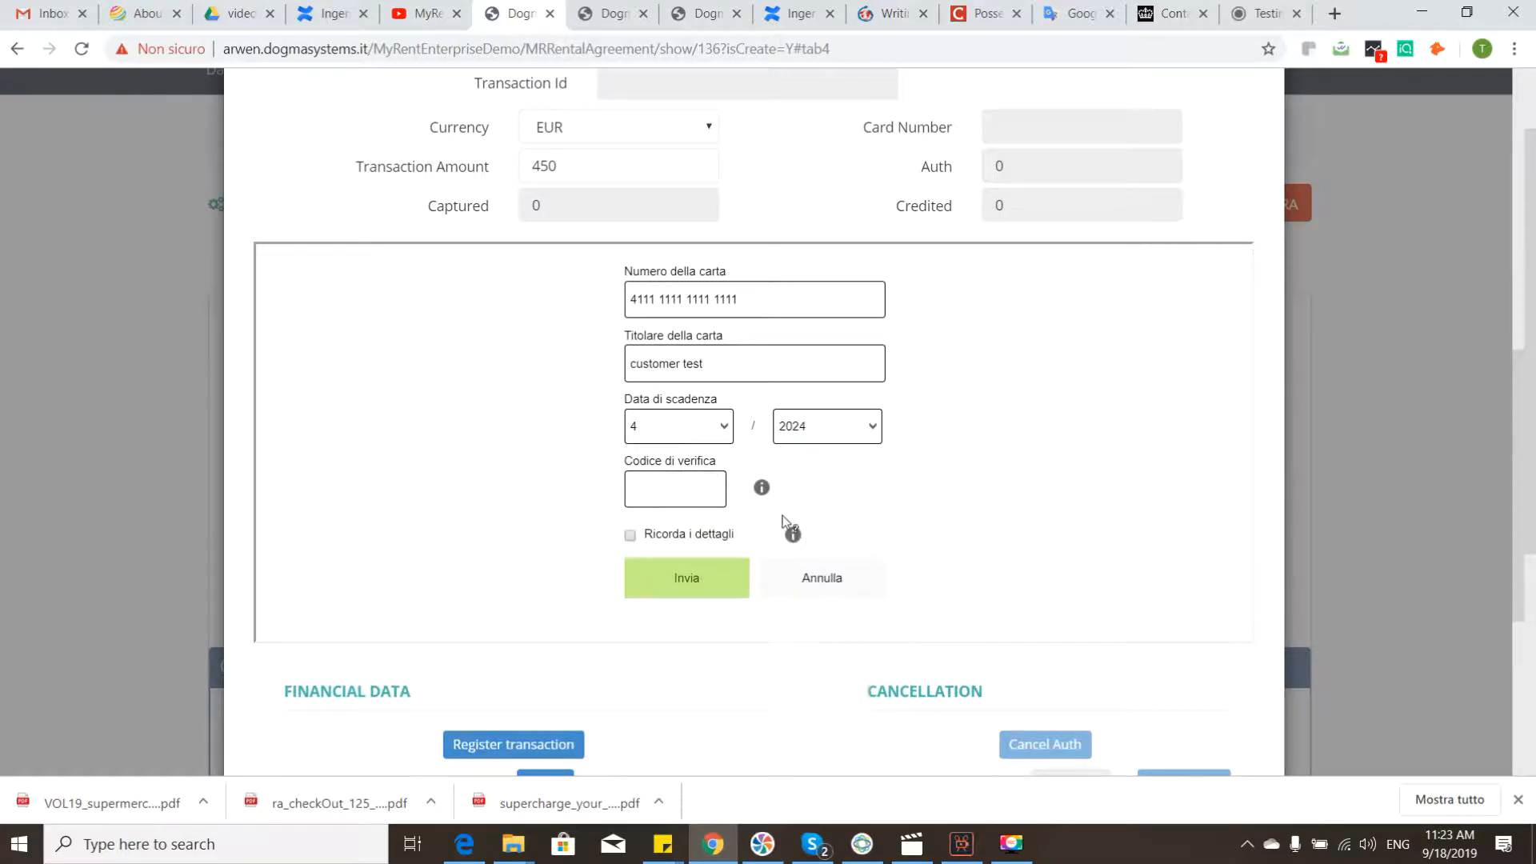
click(706, 476)
text(123)
click(632, 536)
click(672, 600)
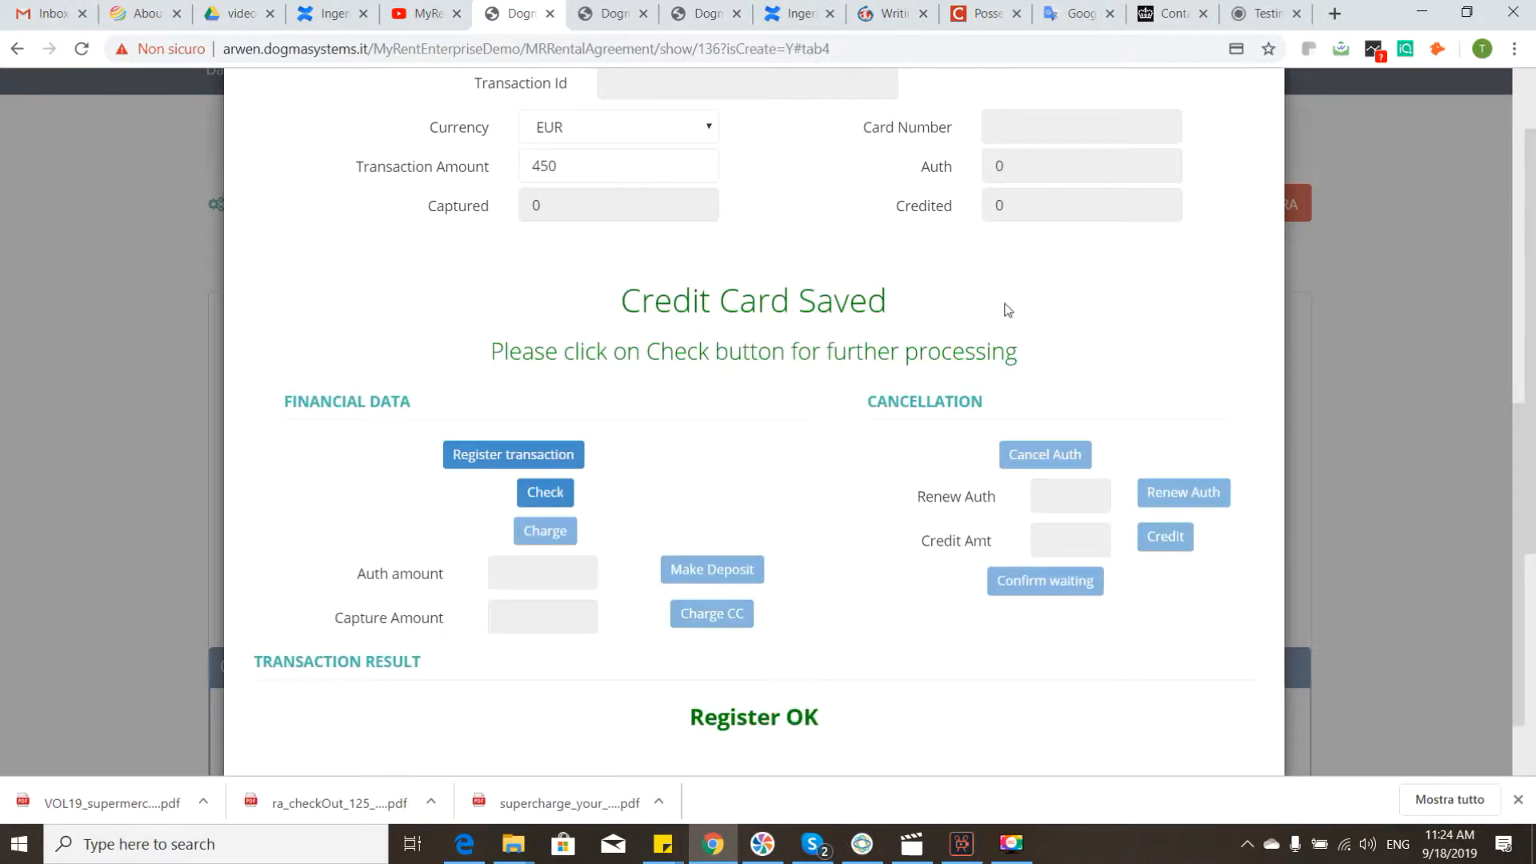
Step: Run the check on the newly registered card transaction and view its details
scroll(858, 320, up, 5)
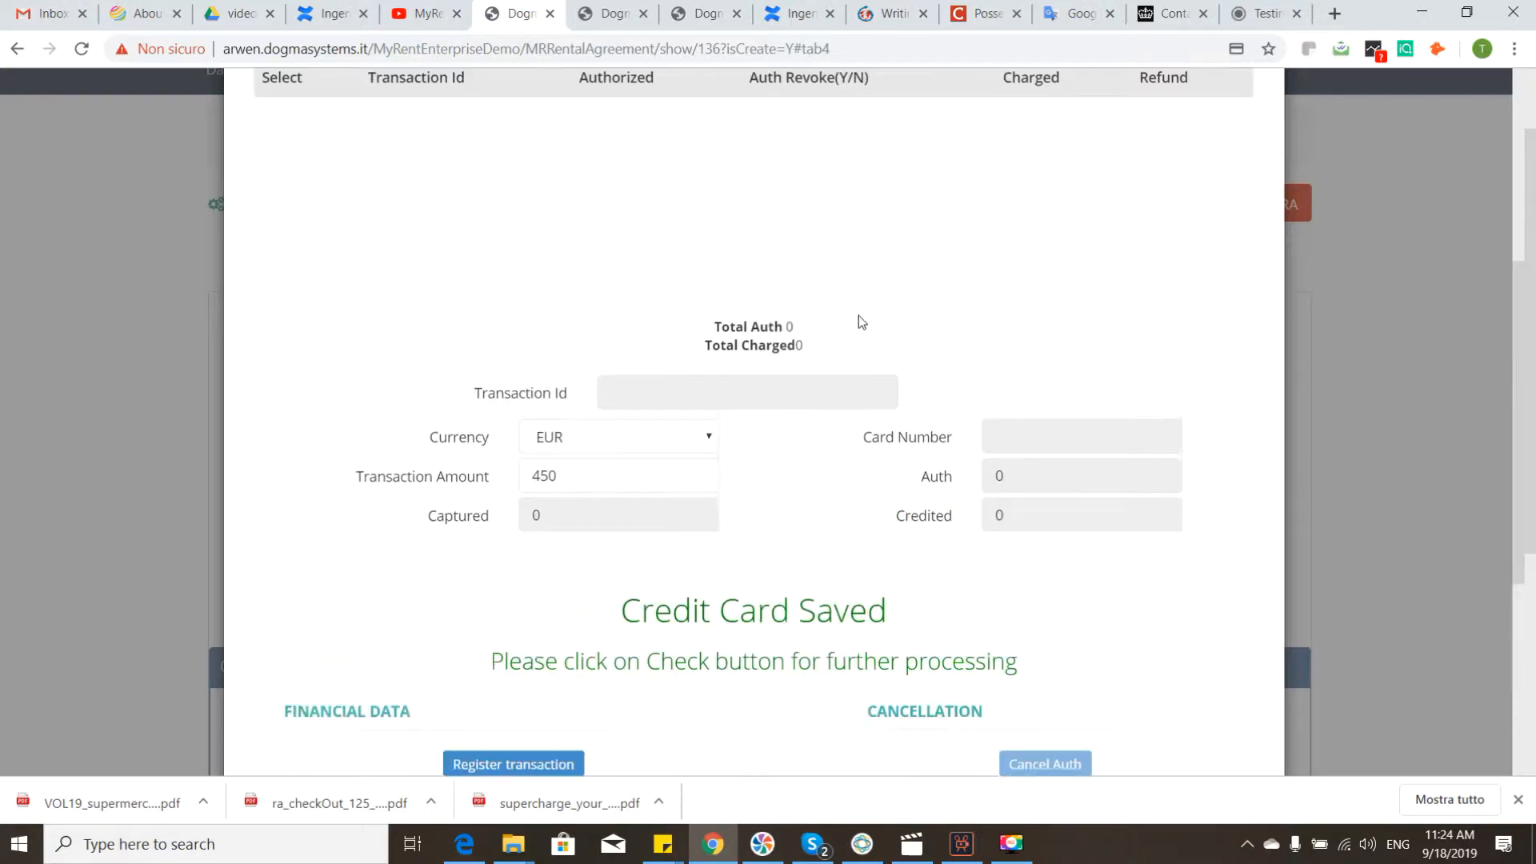
scroll(639, 298, down, 2)
click(543, 703)
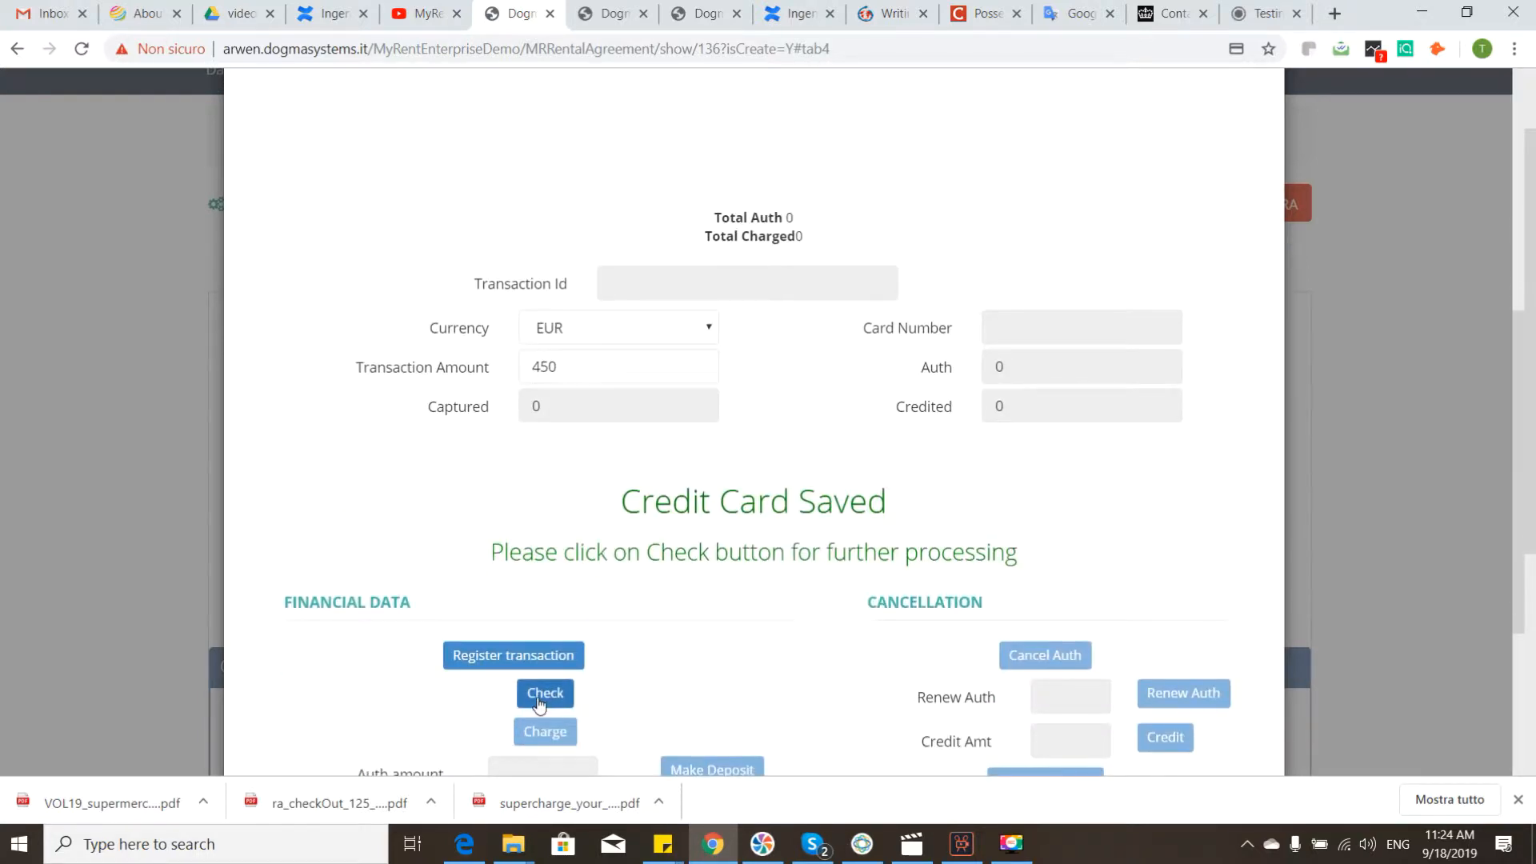
scroll(814, 530, up, 6)
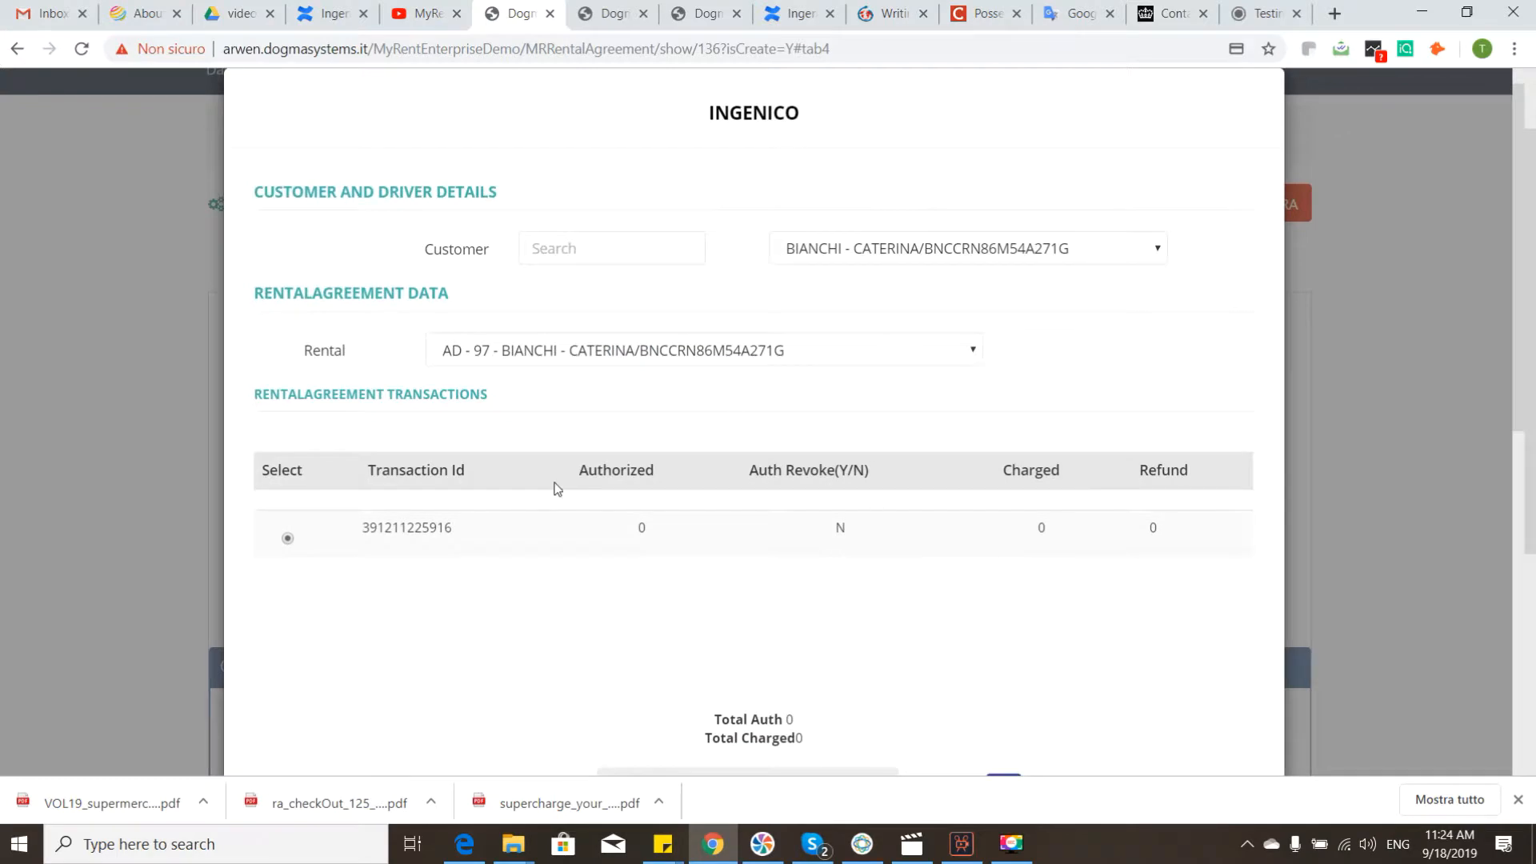
scroll(970, 470, down, 8)
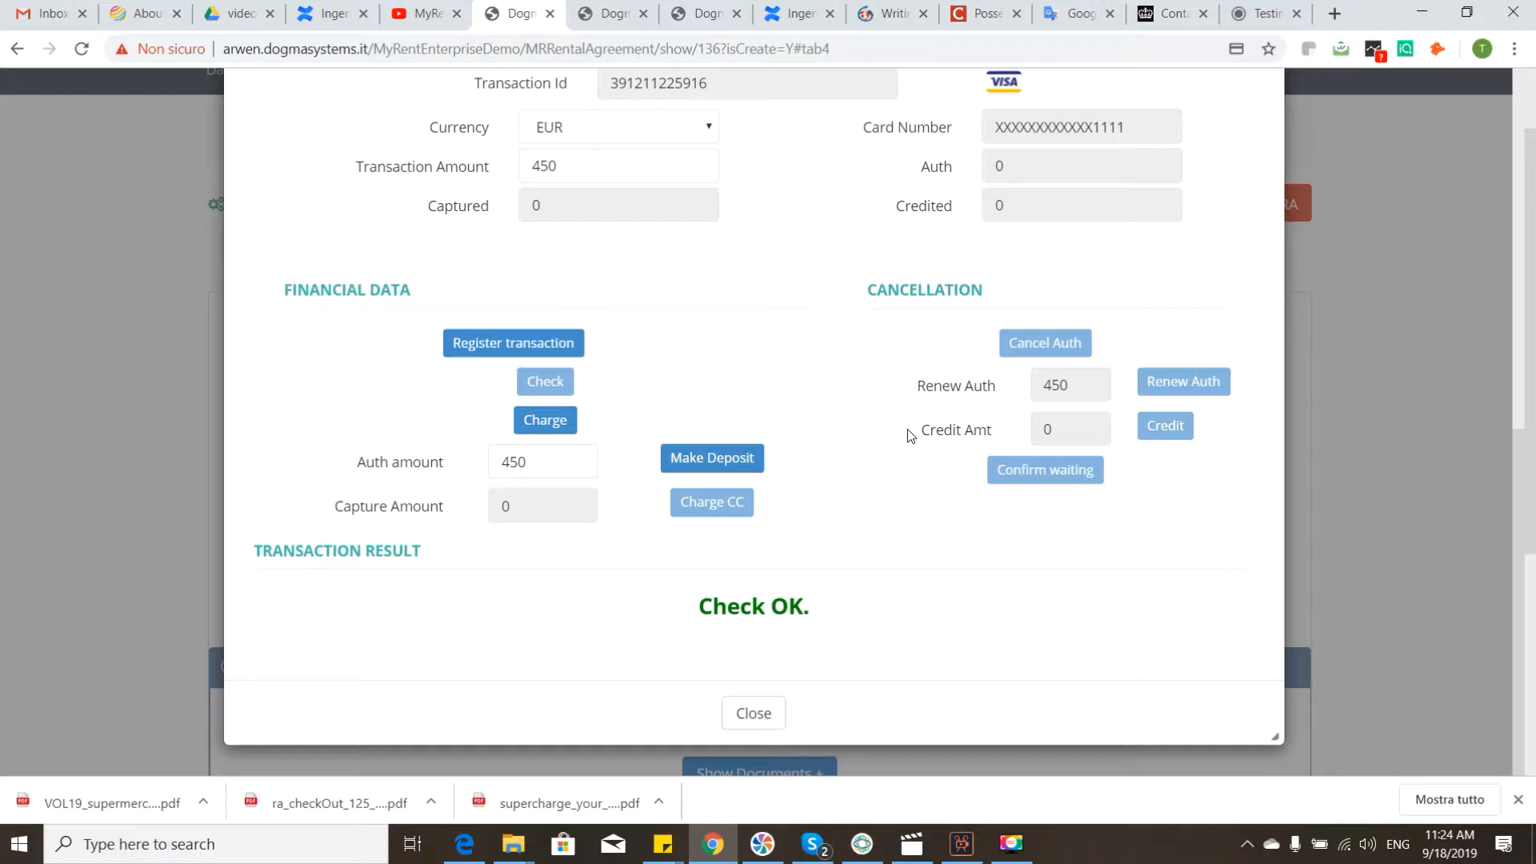
Step: Re-enter 450 as the transaction amount and charge it to the registered card
scroll(600, 315, up, 1)
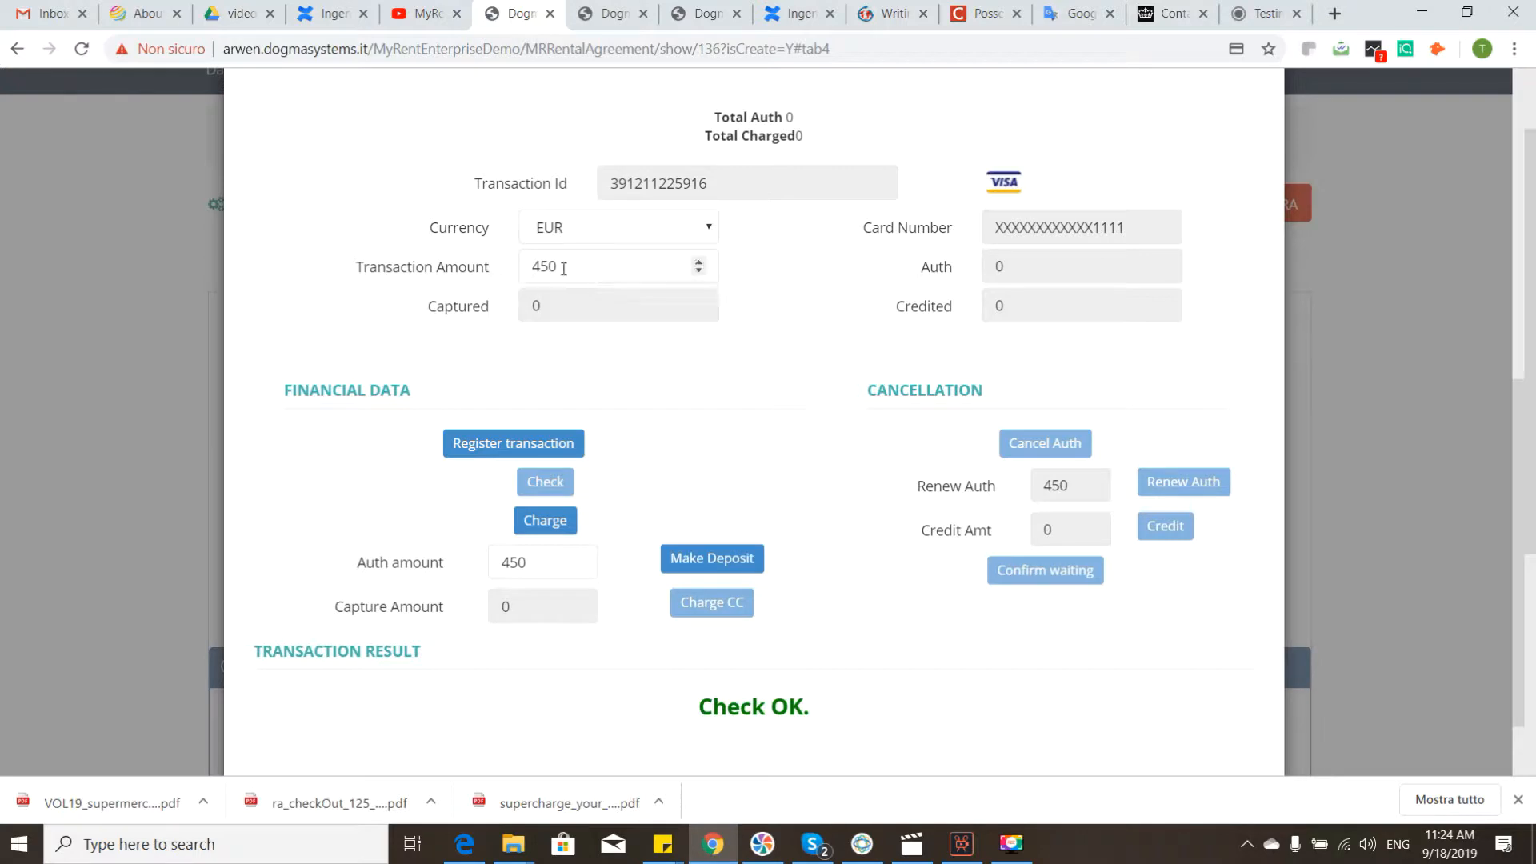
click(545, 267)
double_click(593, 273)
text(500)
key(BackSpace)
key(BackSpace)
key(BackSpace)
text(450)
click(550, 523)
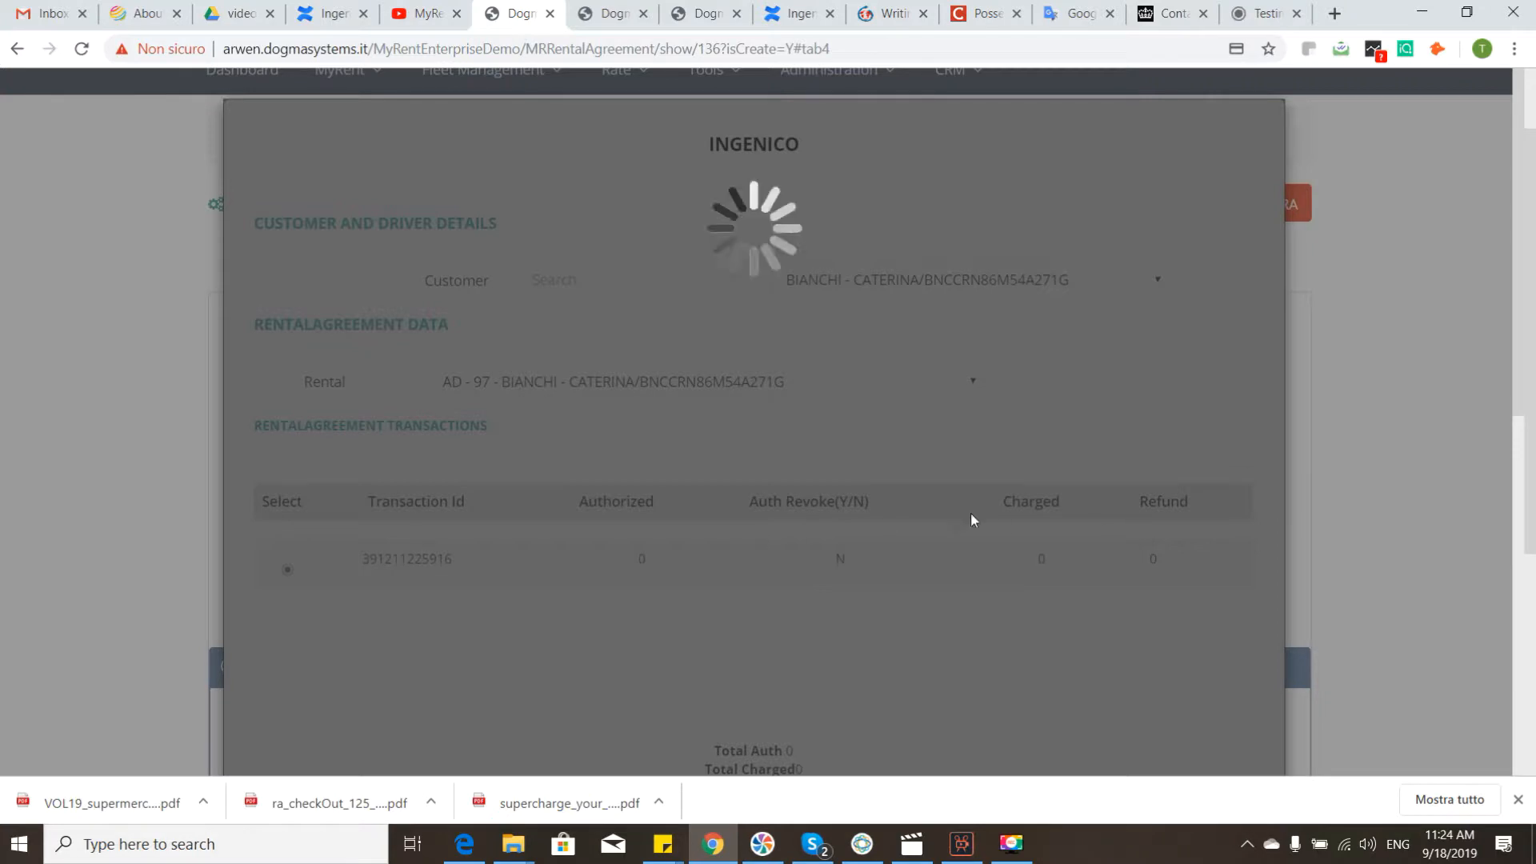
Step: Examine the charged transaction's row, captured and credit amounts, and transaction result
click(1027, 853)
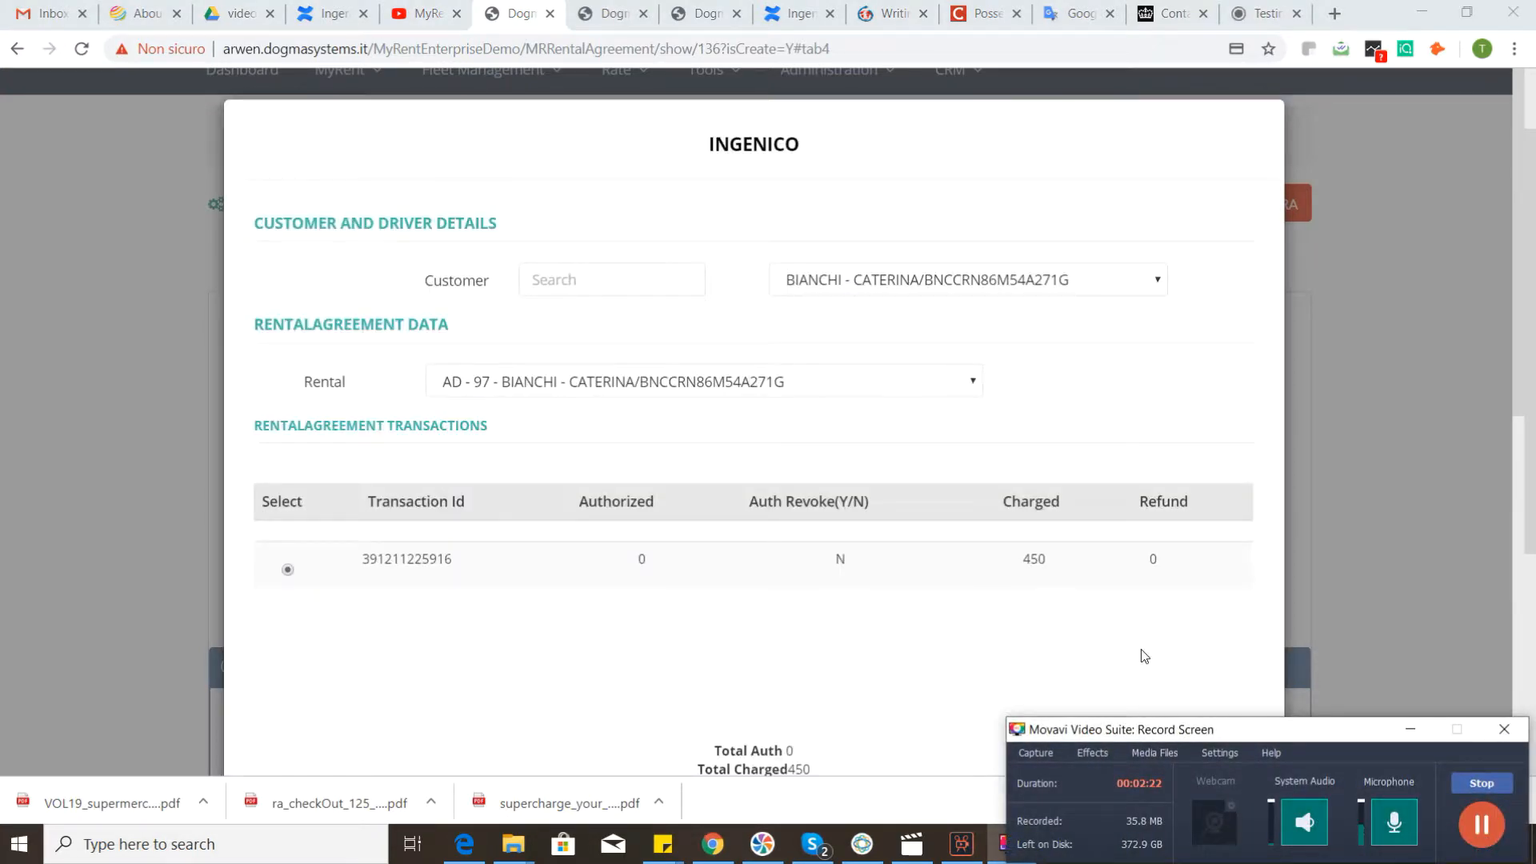
scroll(1118, 560, down, 1)
scroll(1097, 455, down, 2)
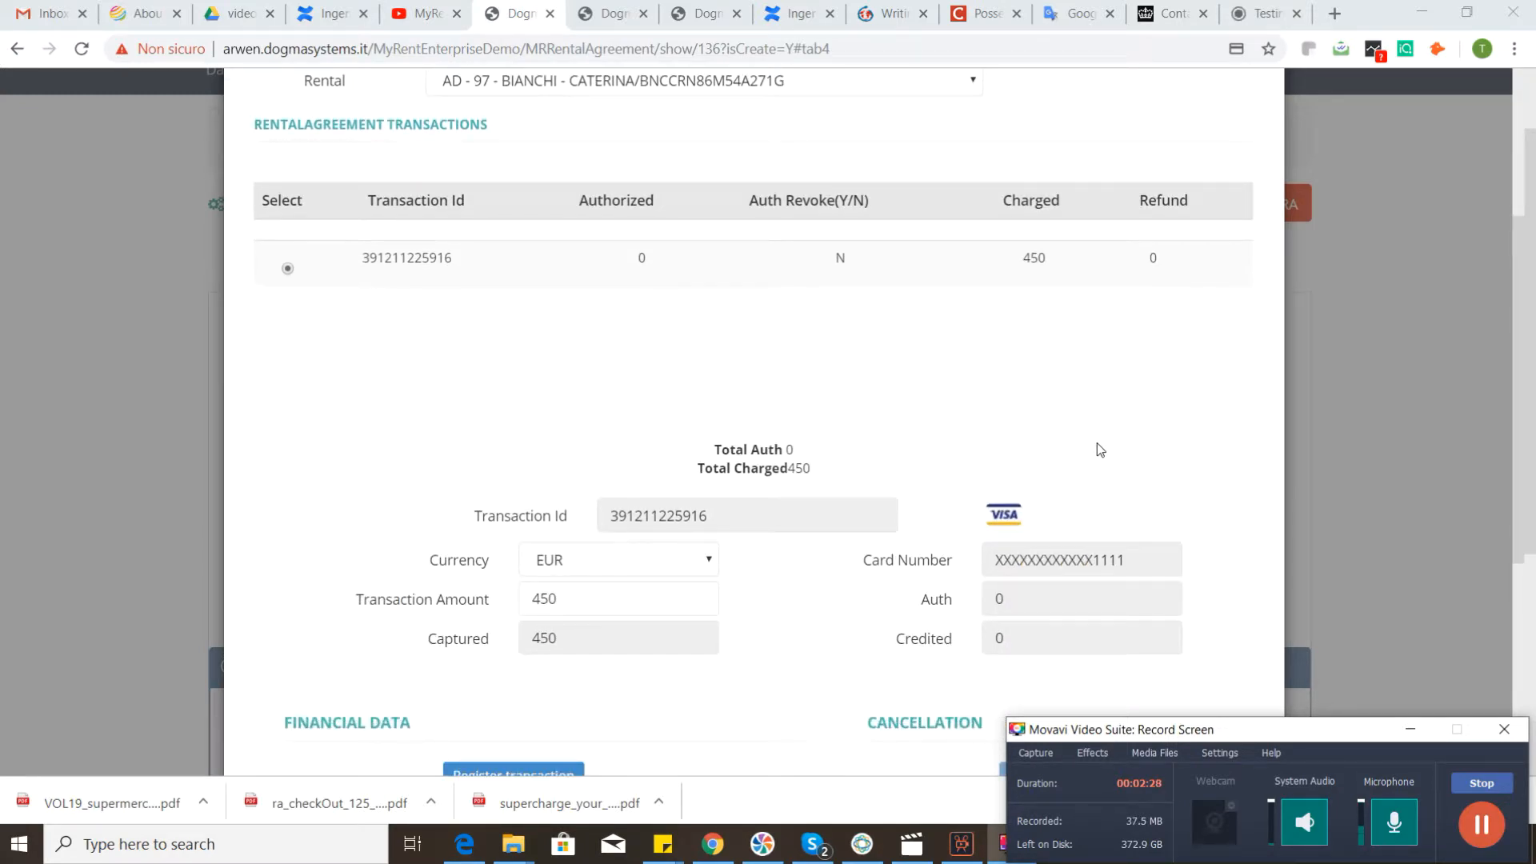
scroll(894, 520, down, 4)
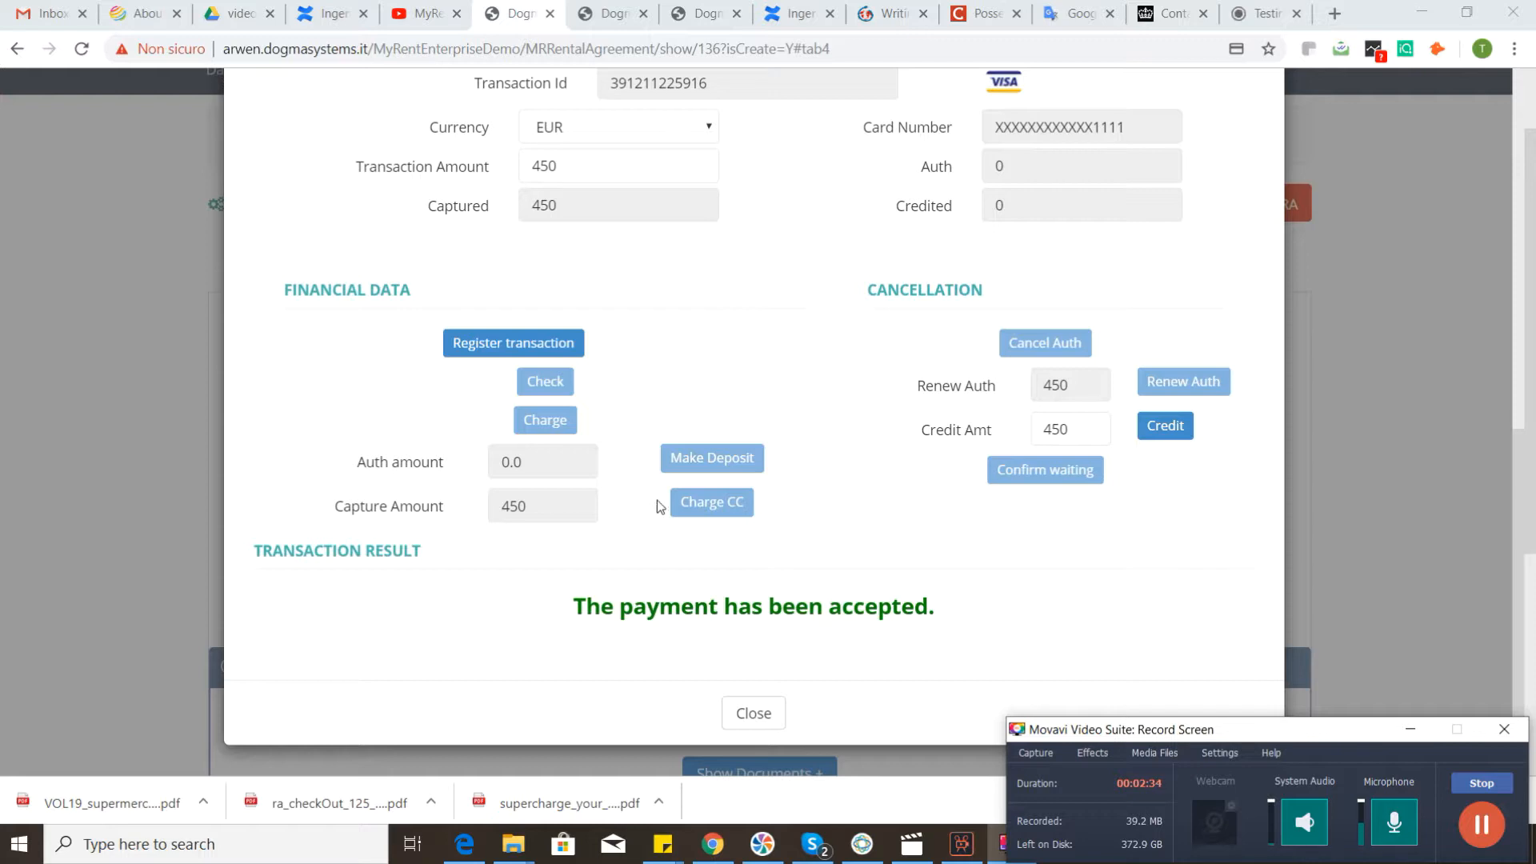
scroll(681, 499, up, 1)
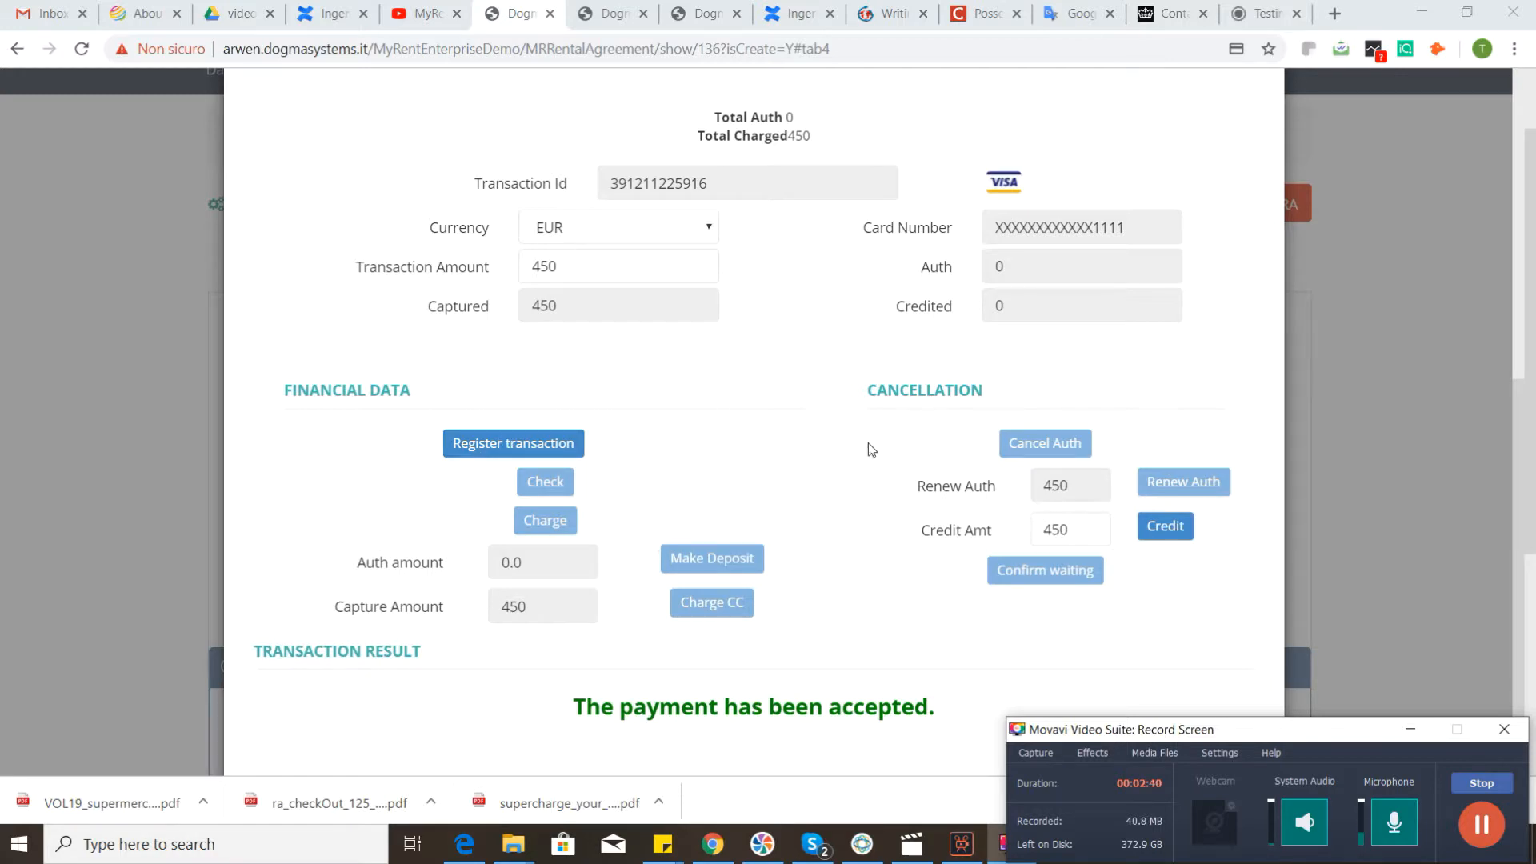
scroll(866, 448, up, 3)
scroll(860, 451, up, 2)
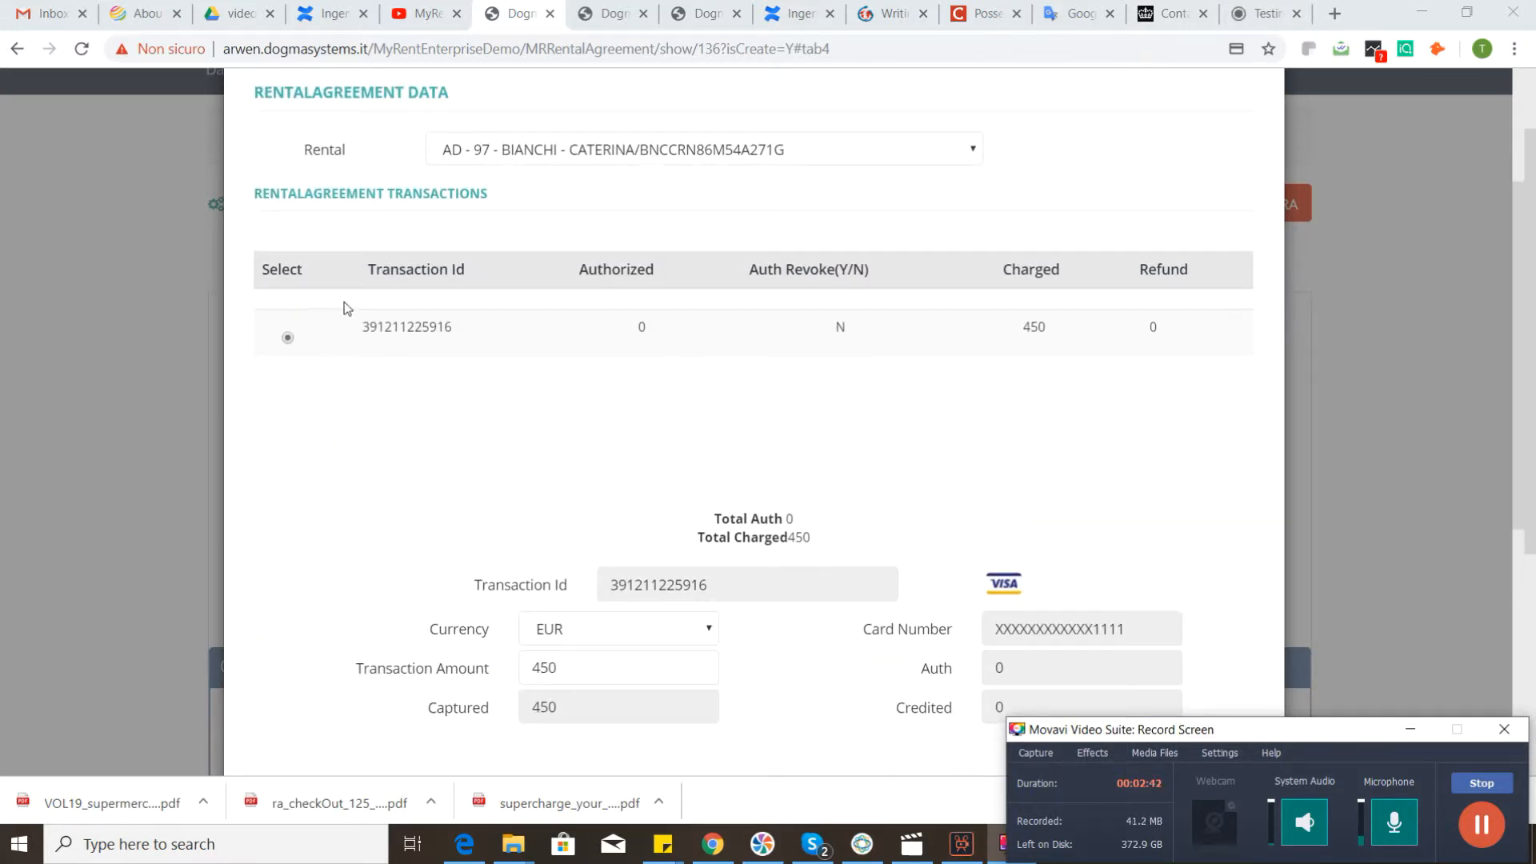
Step: Register another 450 EUR transaction with the stored card and run the check on it
scroll(758, 448, down, 5)
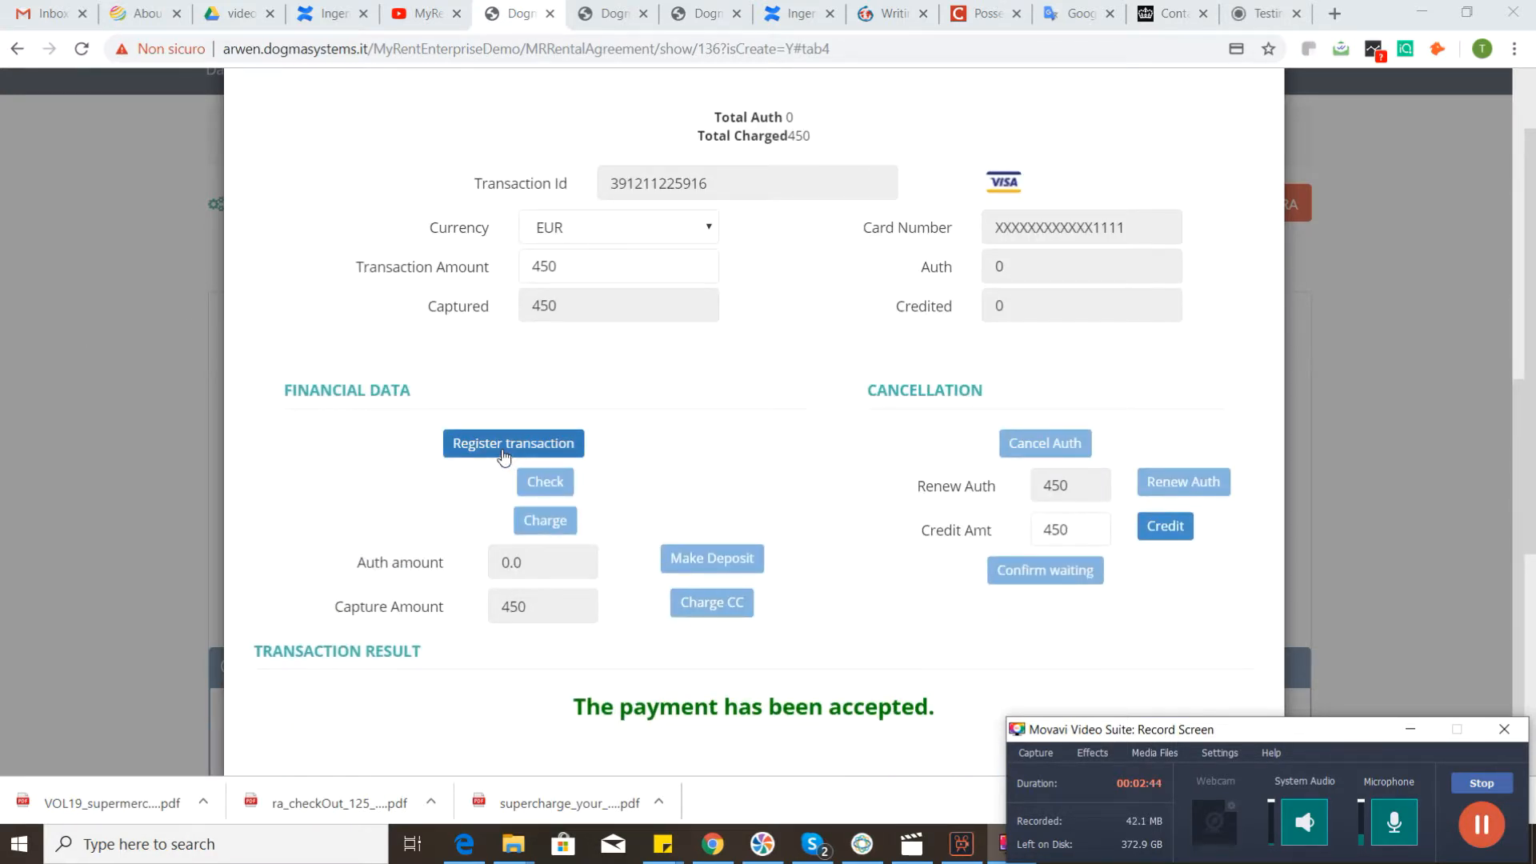
click(503, 456)
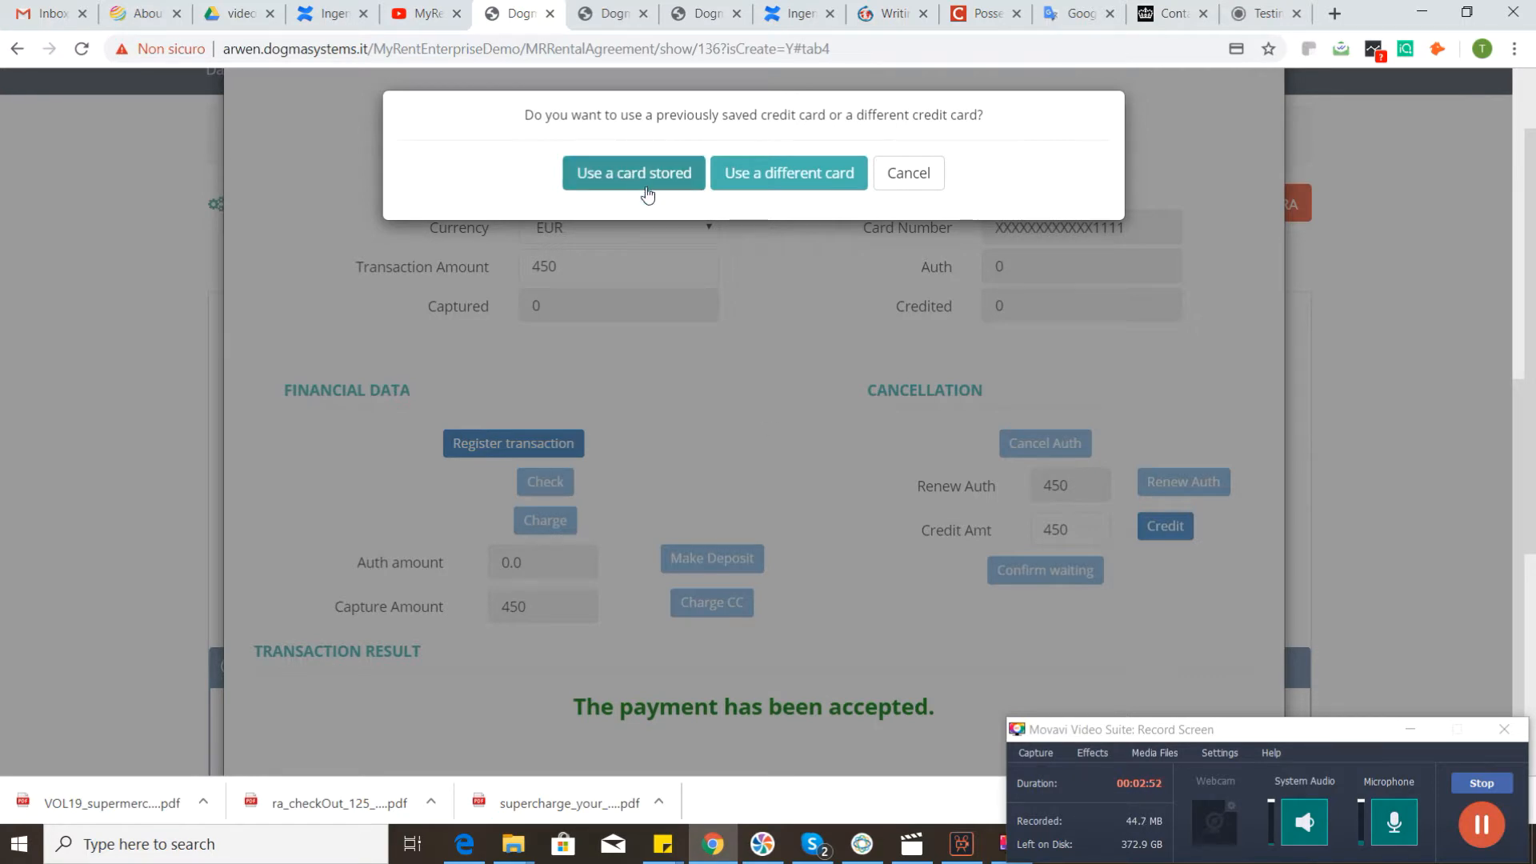
click(622, 173)
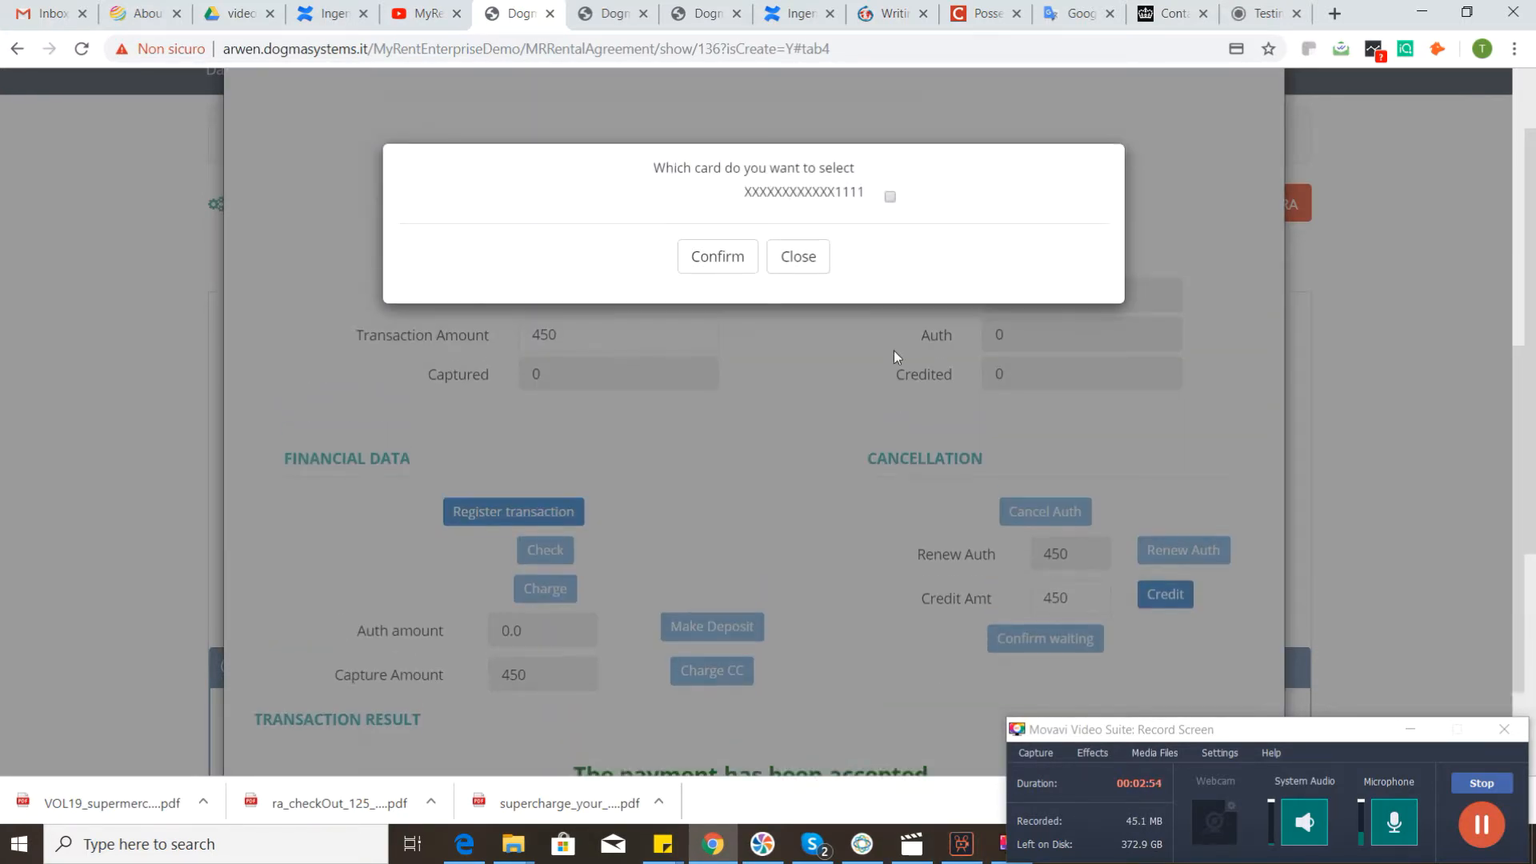
click(724, 295)
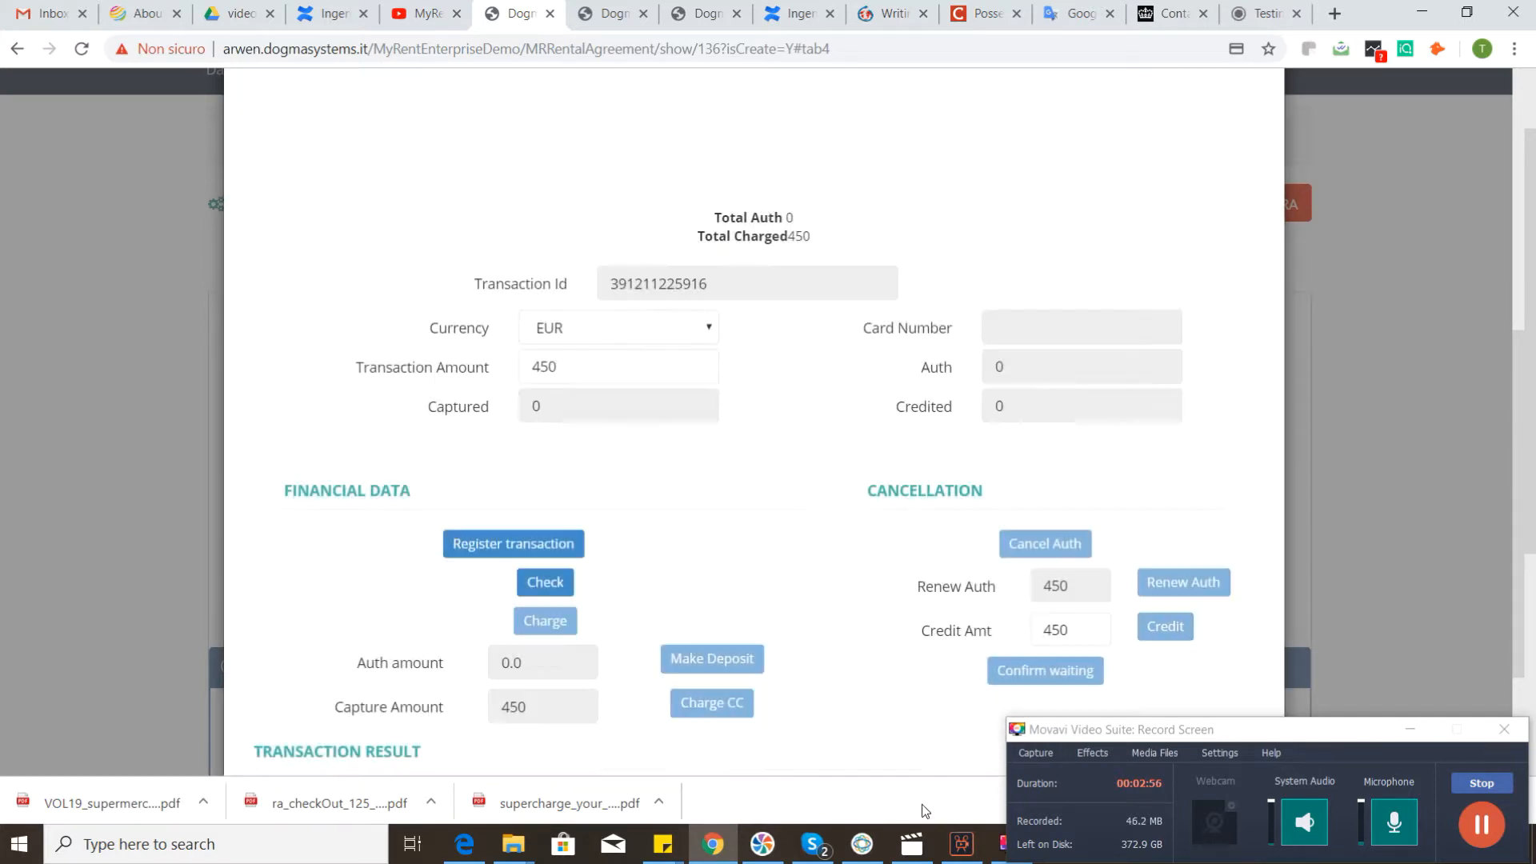
scroll(893, 590, down, 2)
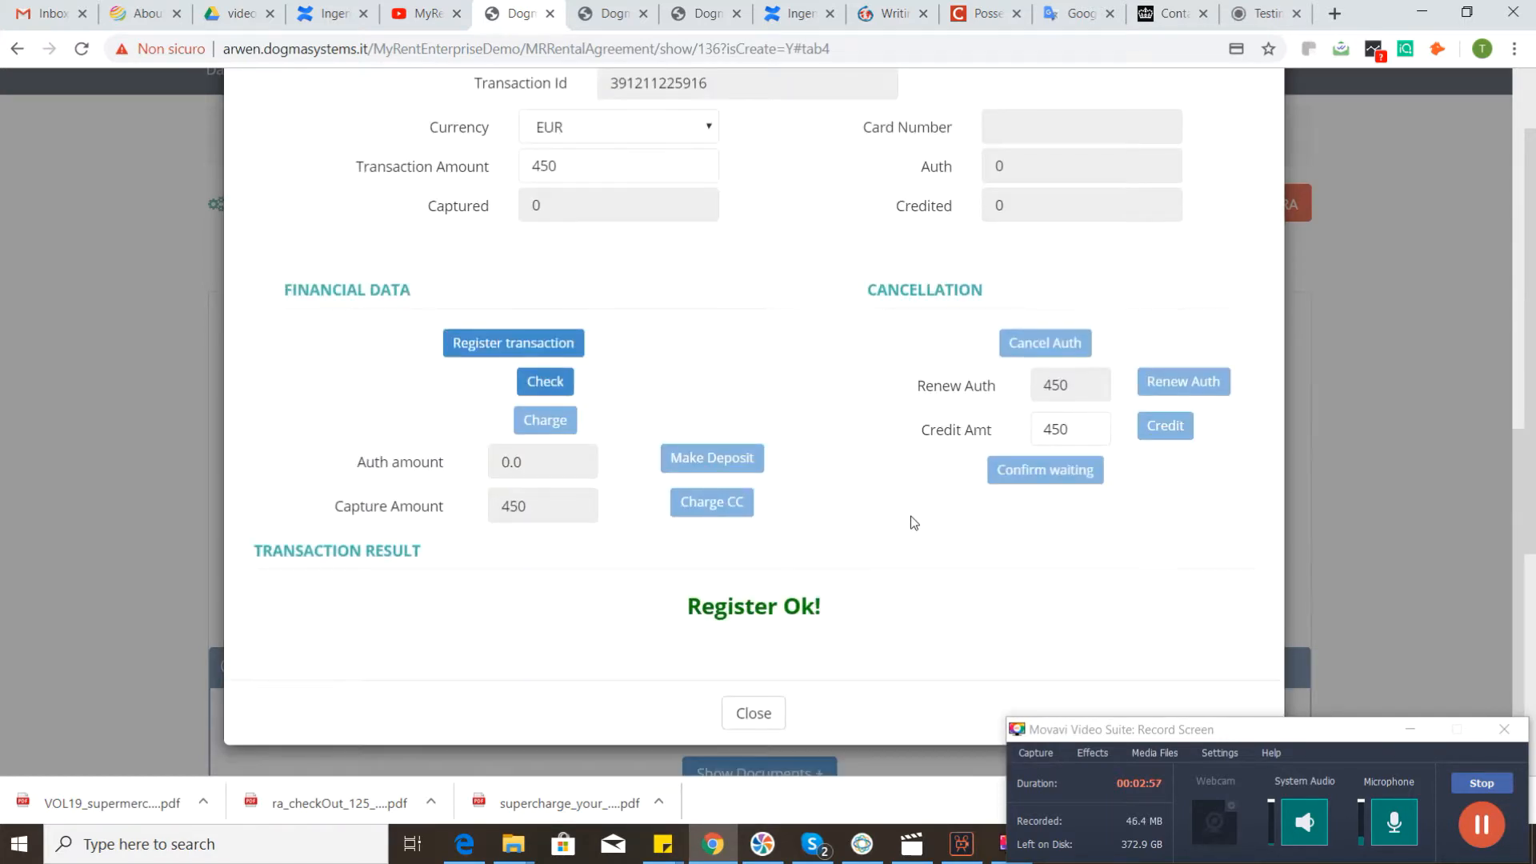
click(545, 380)
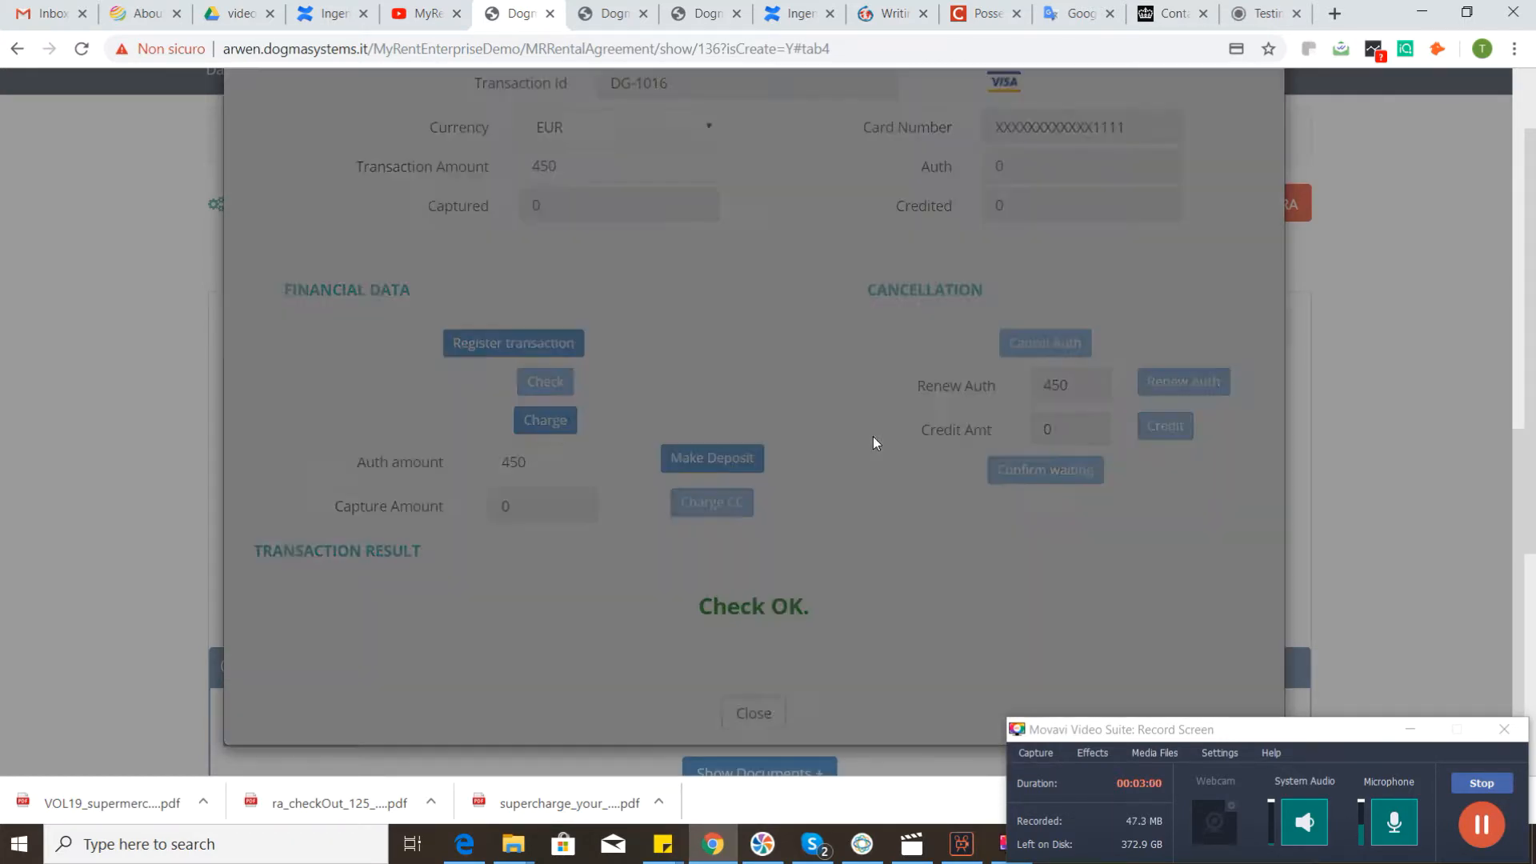
Step: Review the new transaction's financial data and the list of rental agreement transactions
scroll(813, 439, up, 5)
scroll(813, 441, down, 5)
scroll(809, 444, up, 5)
scroll(800, 456, down, 5)
scroll(796, 452, up, 2)
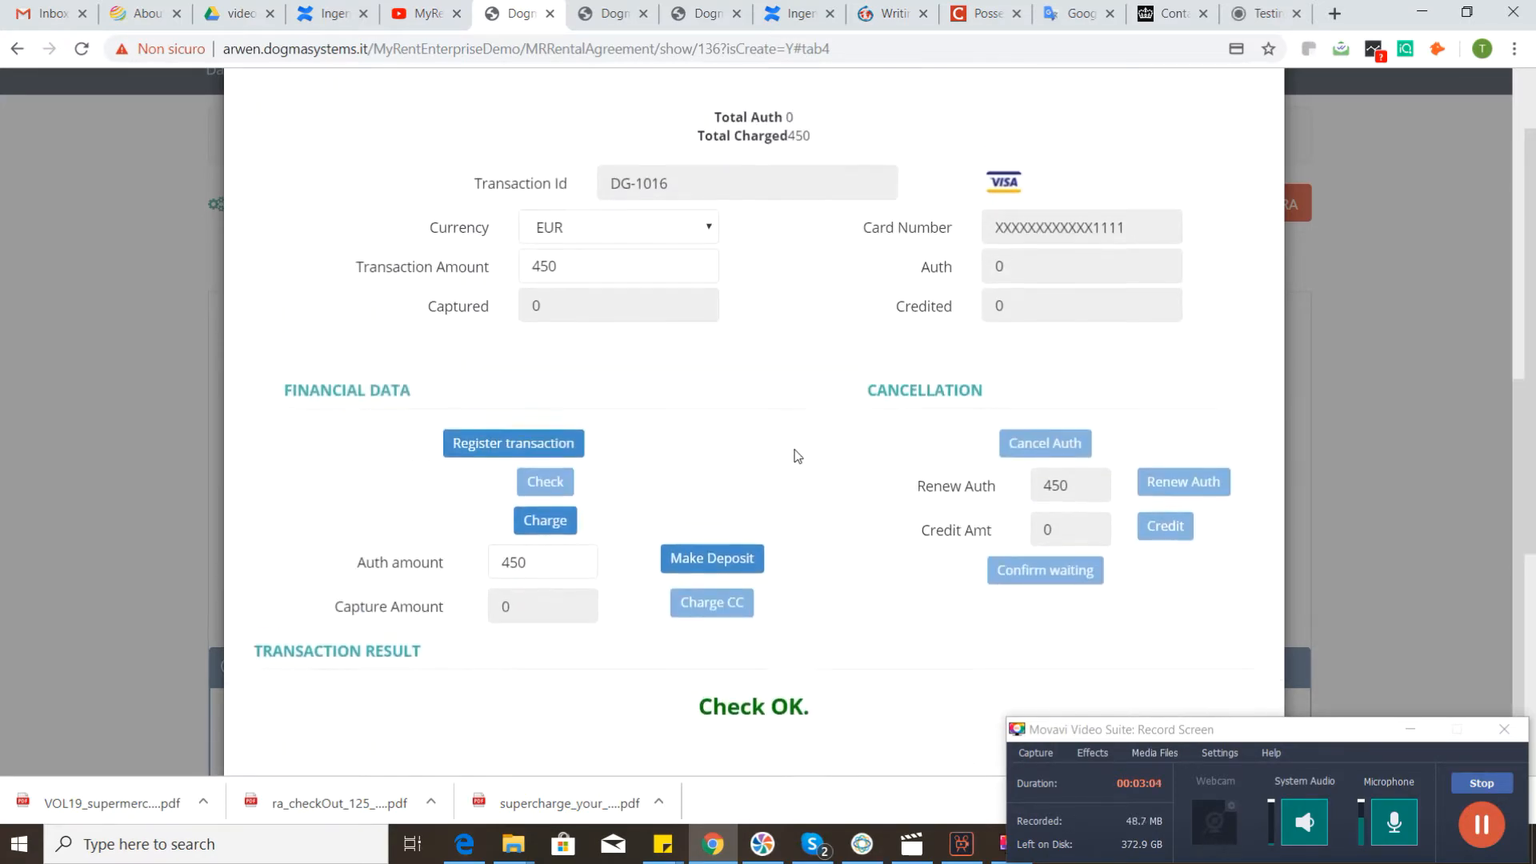
scroll(808, 512, down, 3)
scroll(812, 504, up, 7)
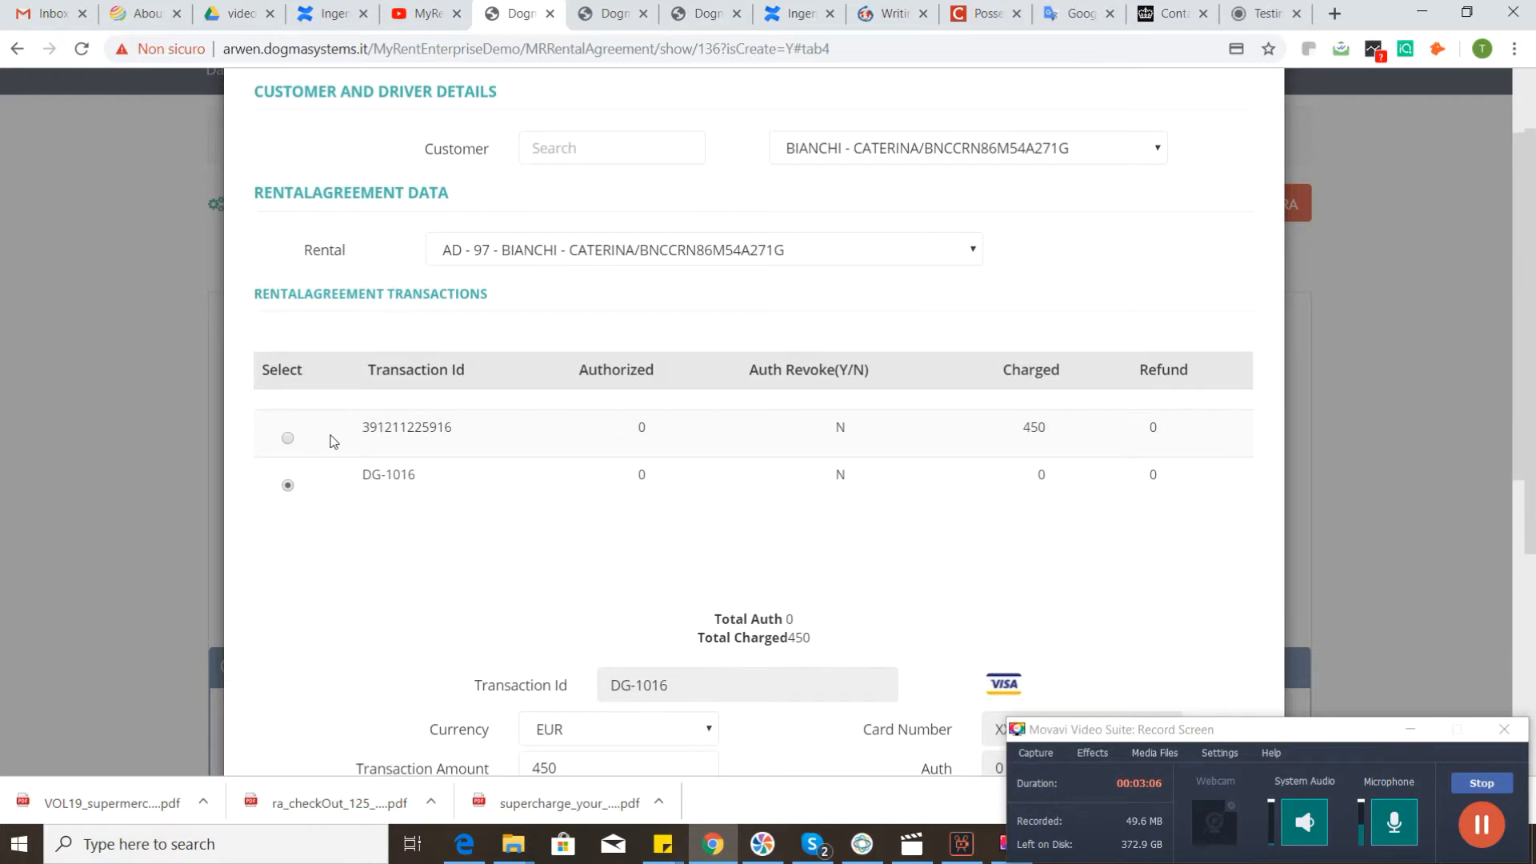
Step: Select the uncharged second transaction and make a deposit with an auth amount of 1000
click(288, 440)
click(288, 485)
scroll(789, 400, down, 7)
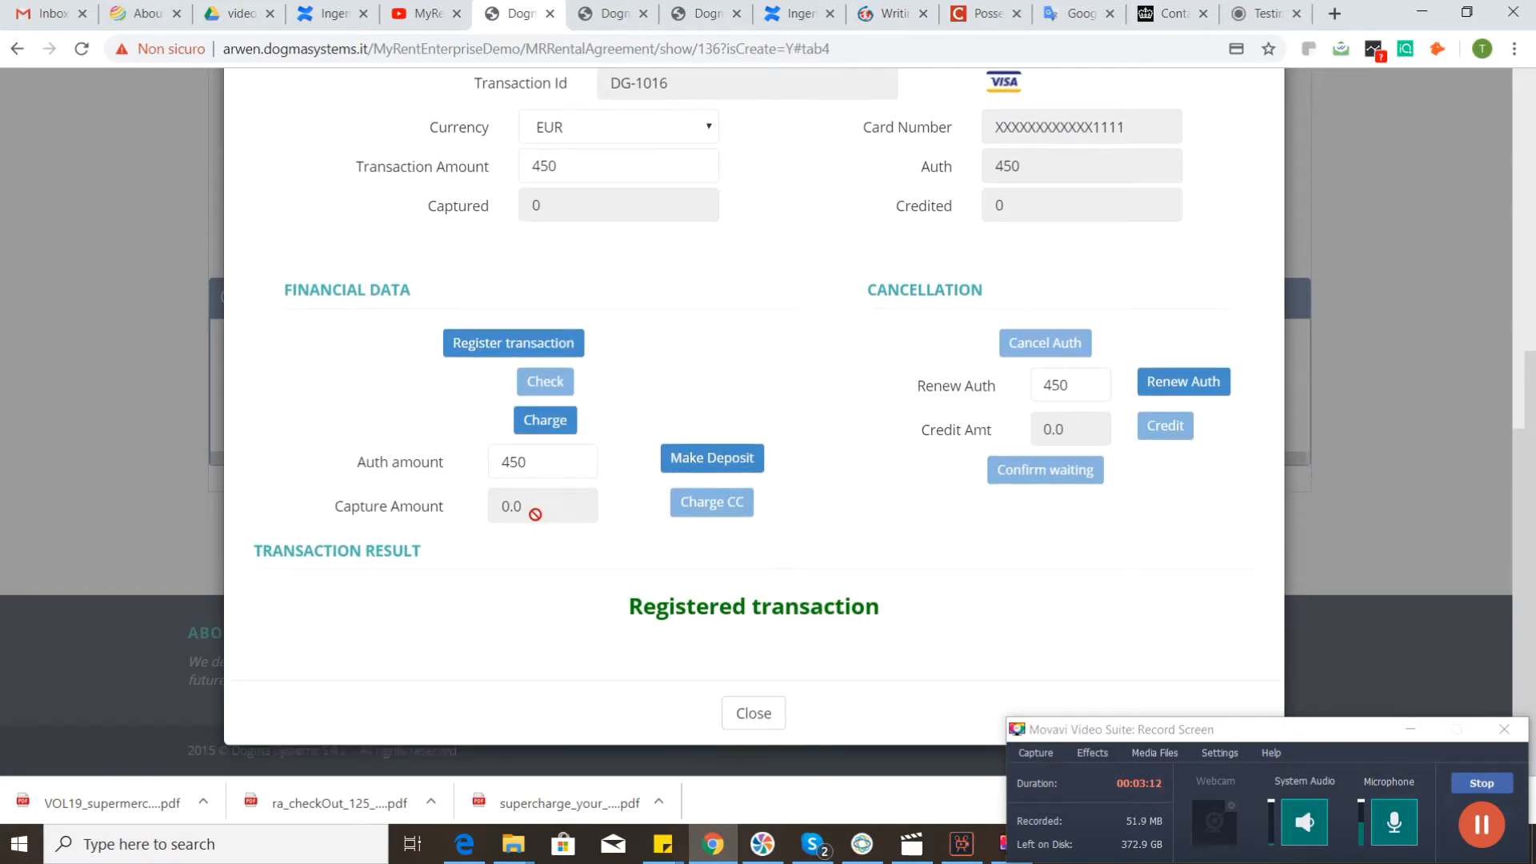
double_click(534, 455)
text(100)
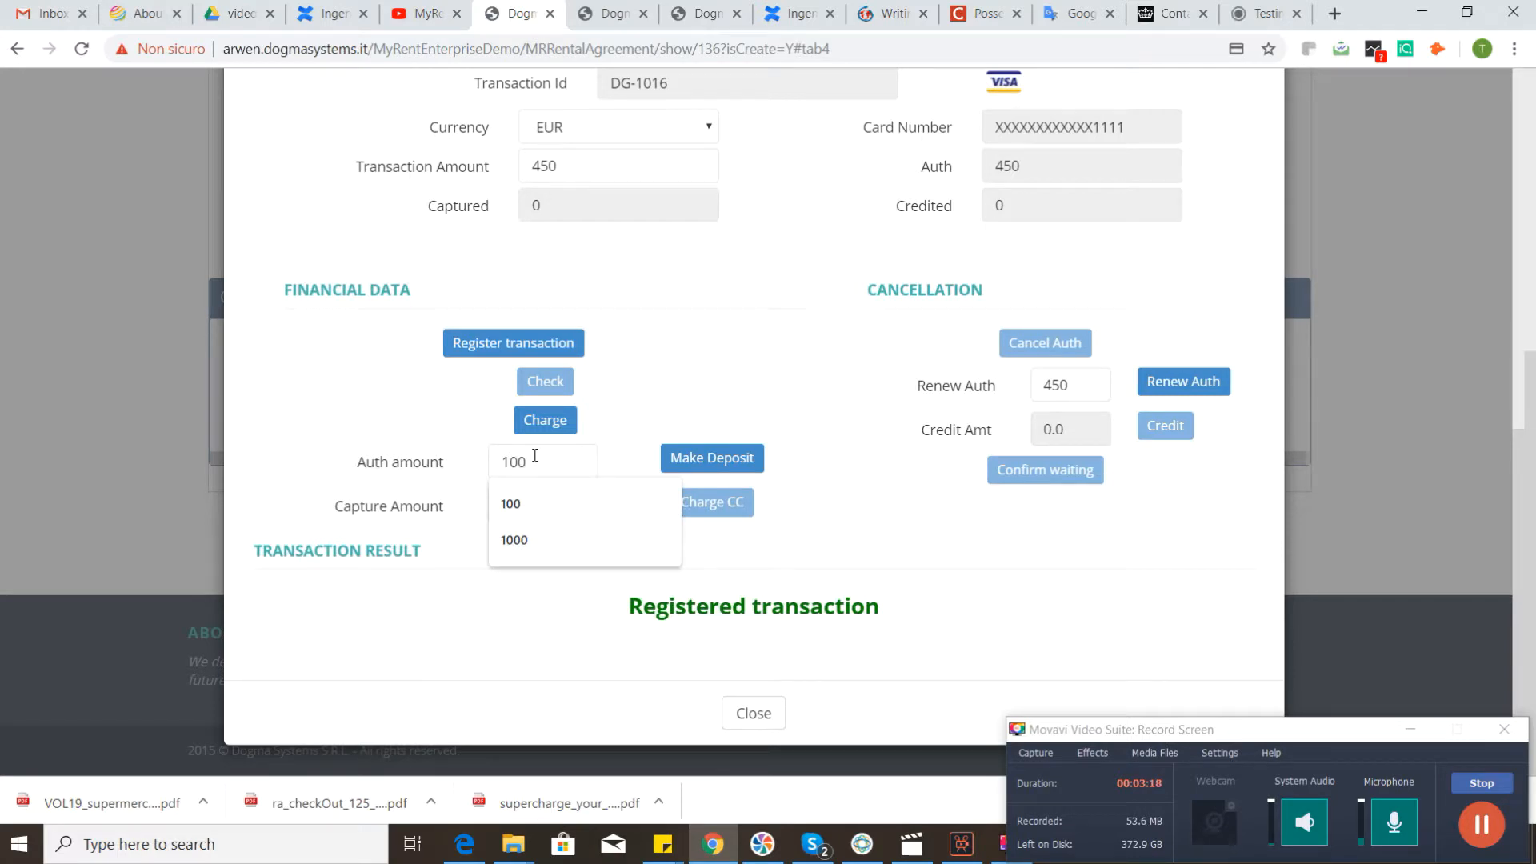
text(0)
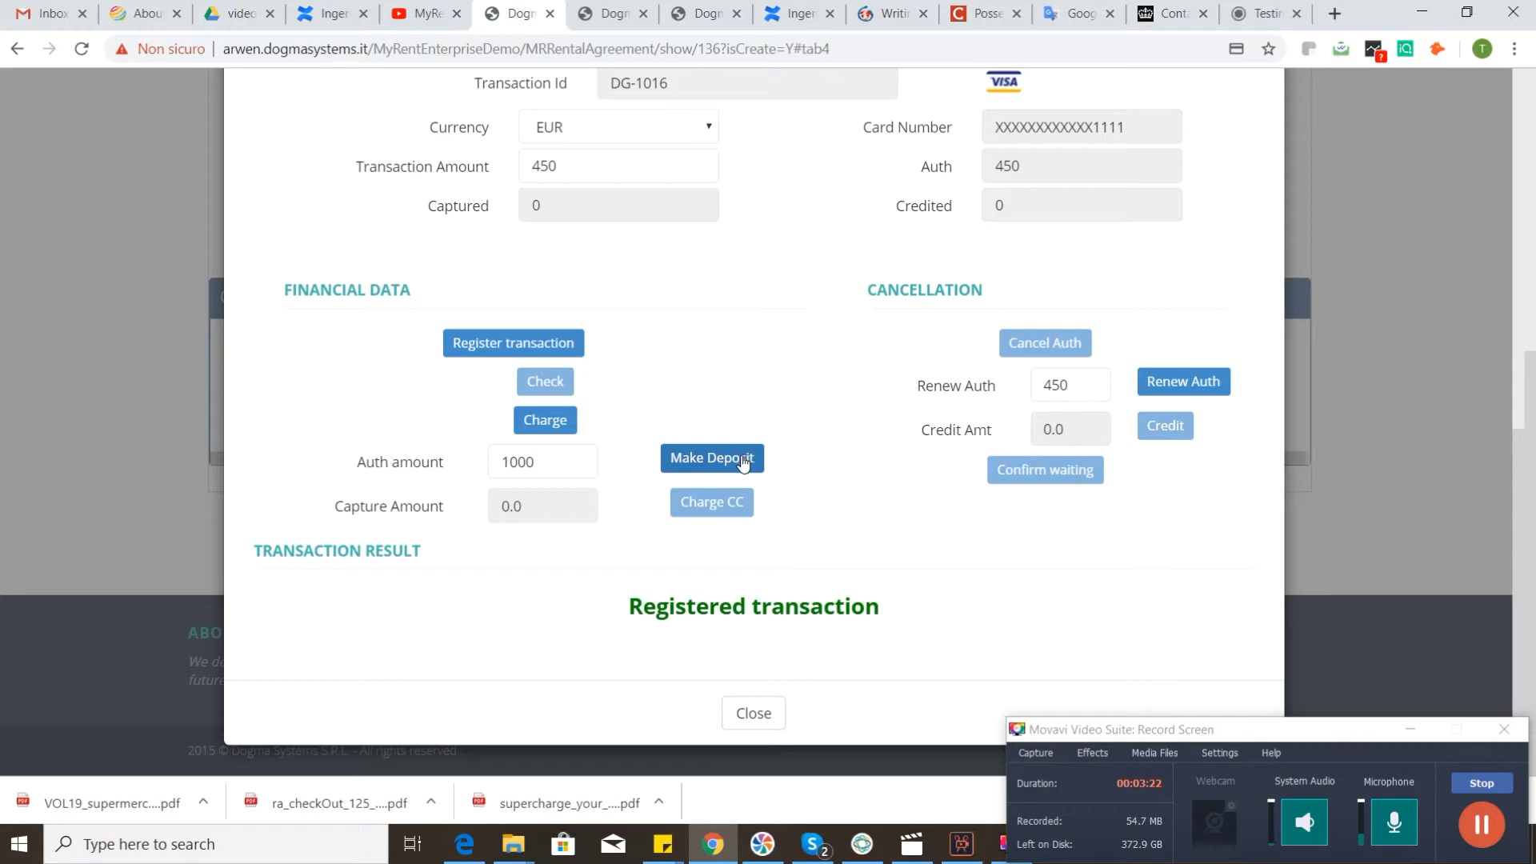
click(707, 458)
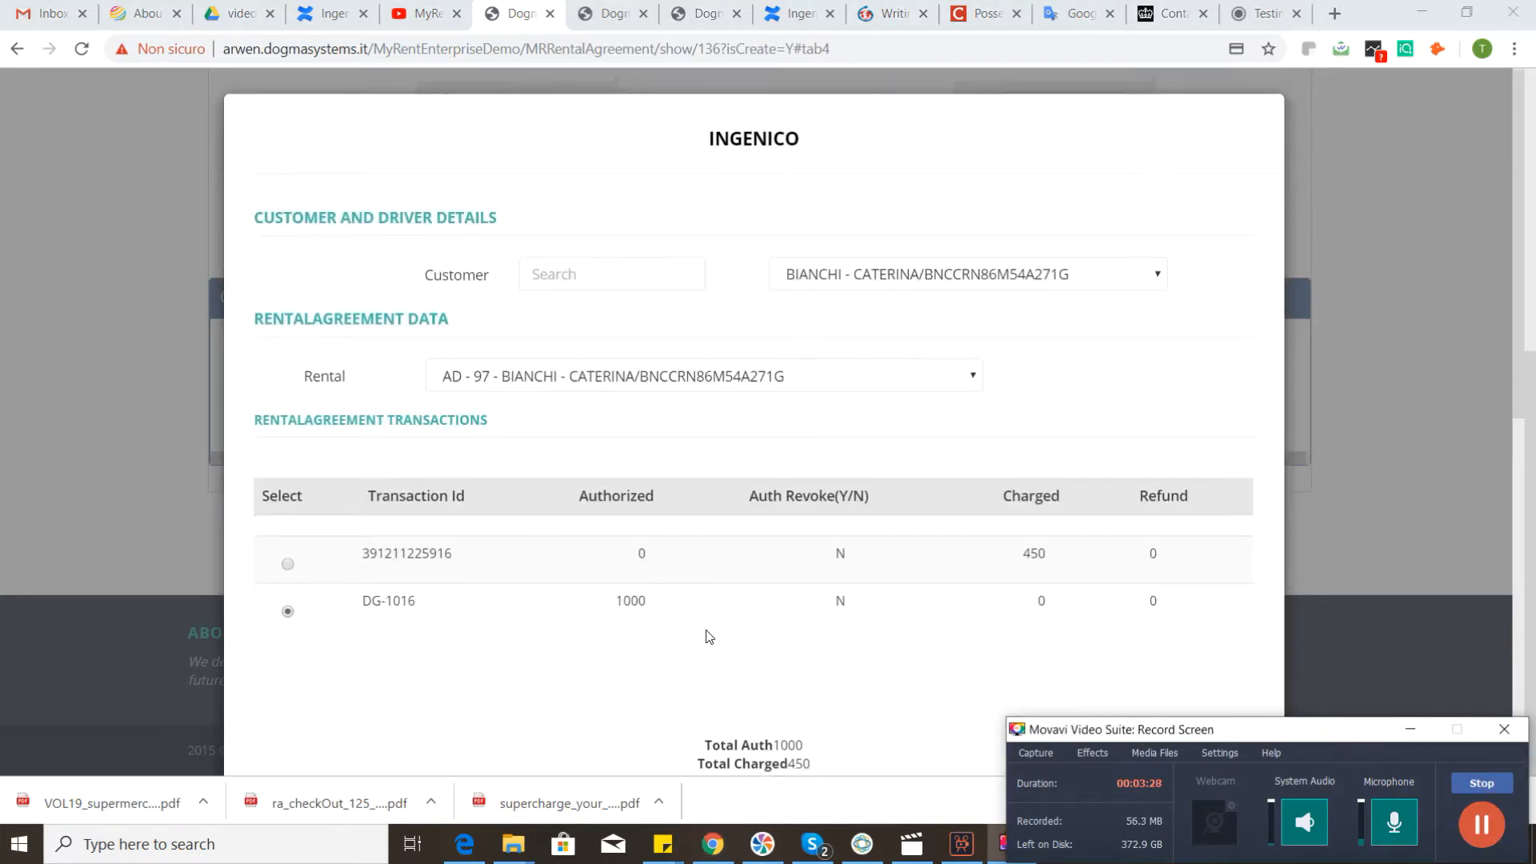
scroll(707, 636, down, 1)
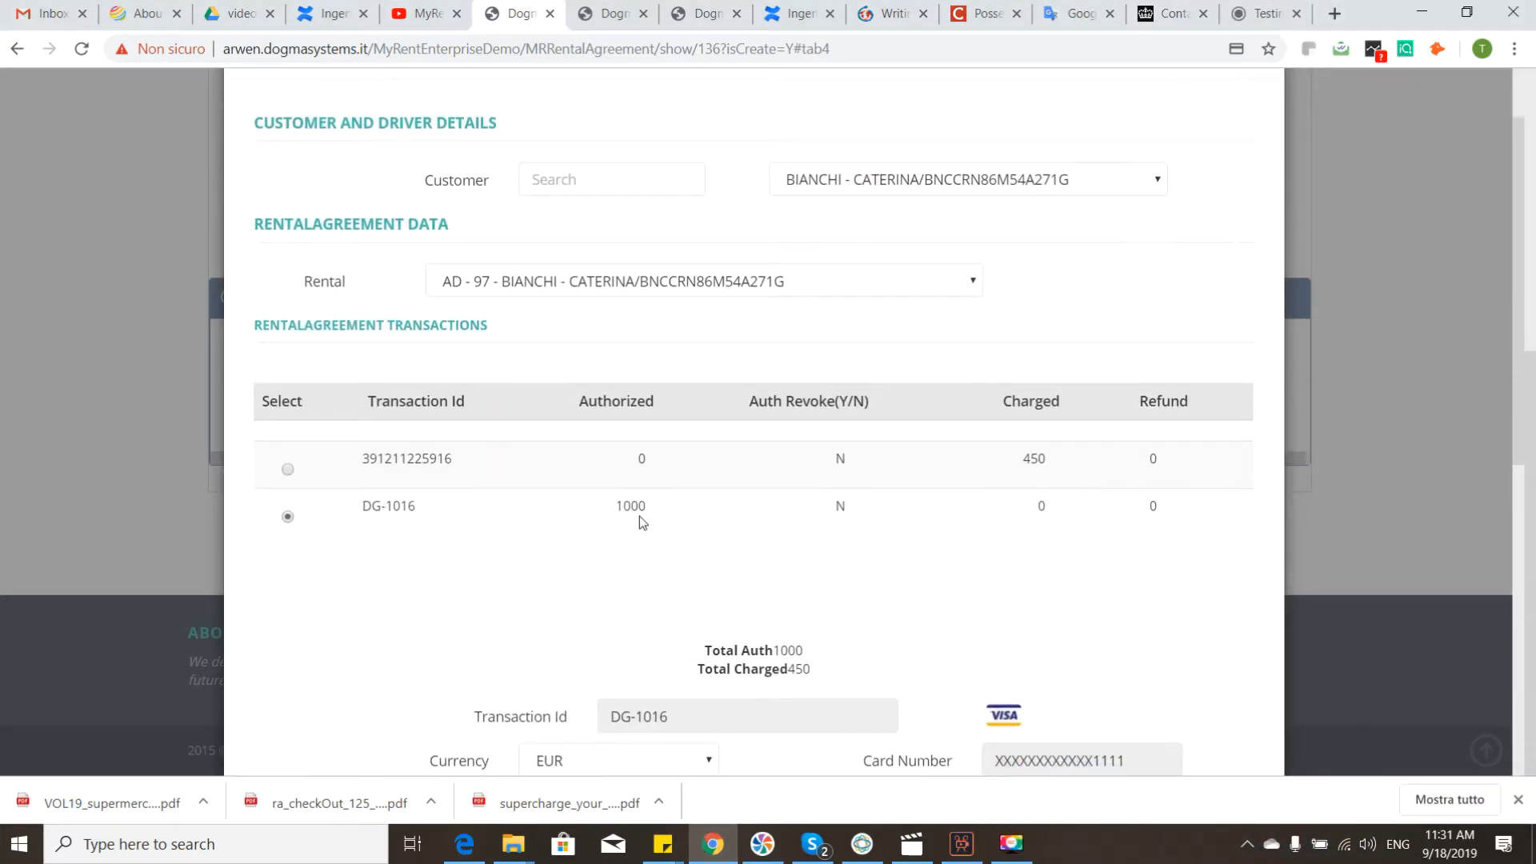
Step: Examine the deposited transaction's capture amount, auth amount and transaction result
scroll(824, 488, down, 8)
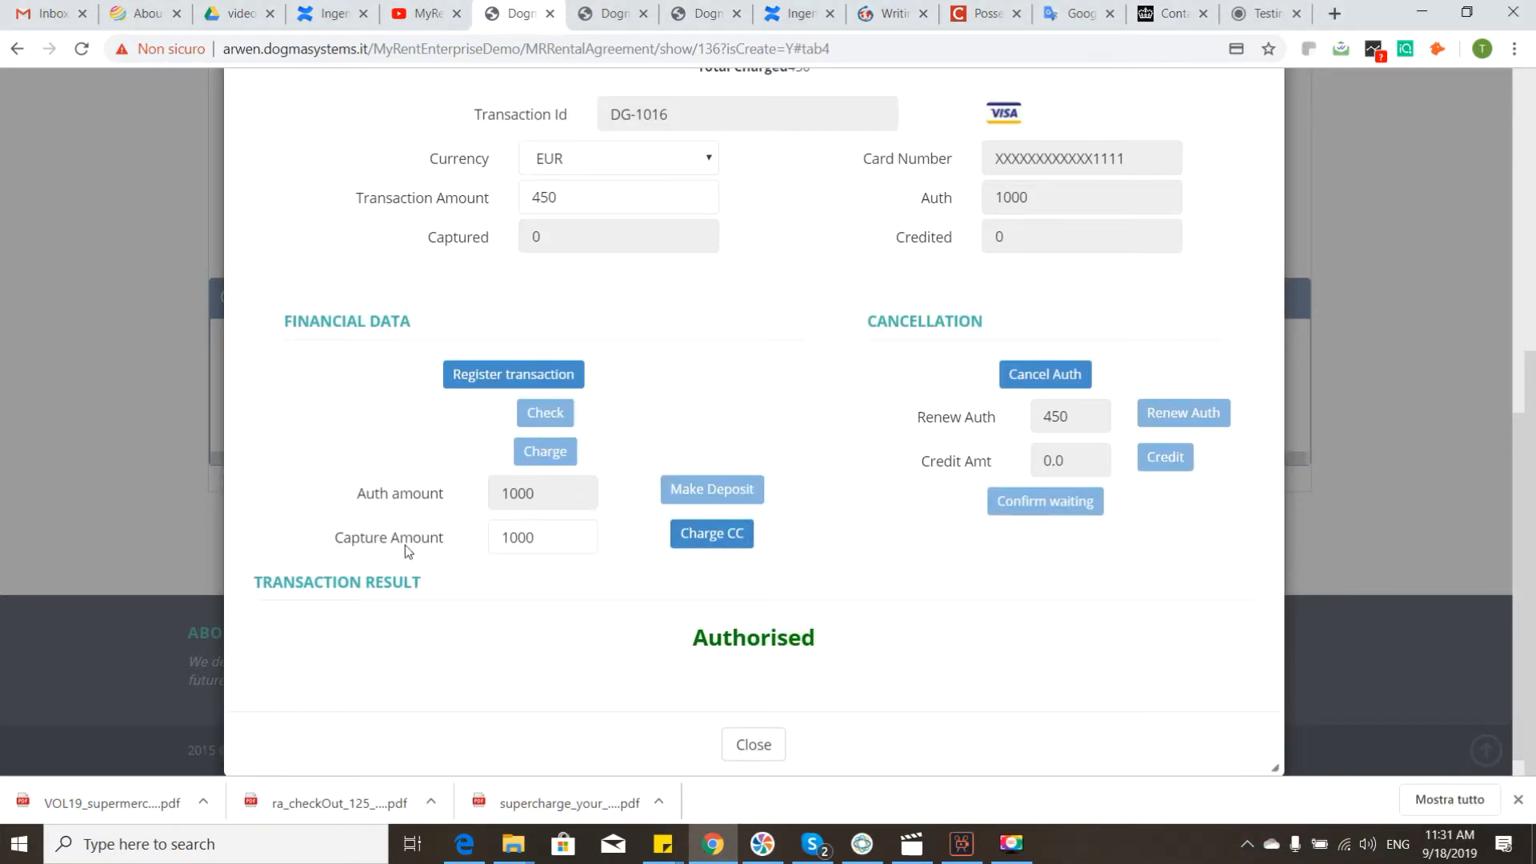
double_click(543, 535)
scroll(936, 516, up, 1)
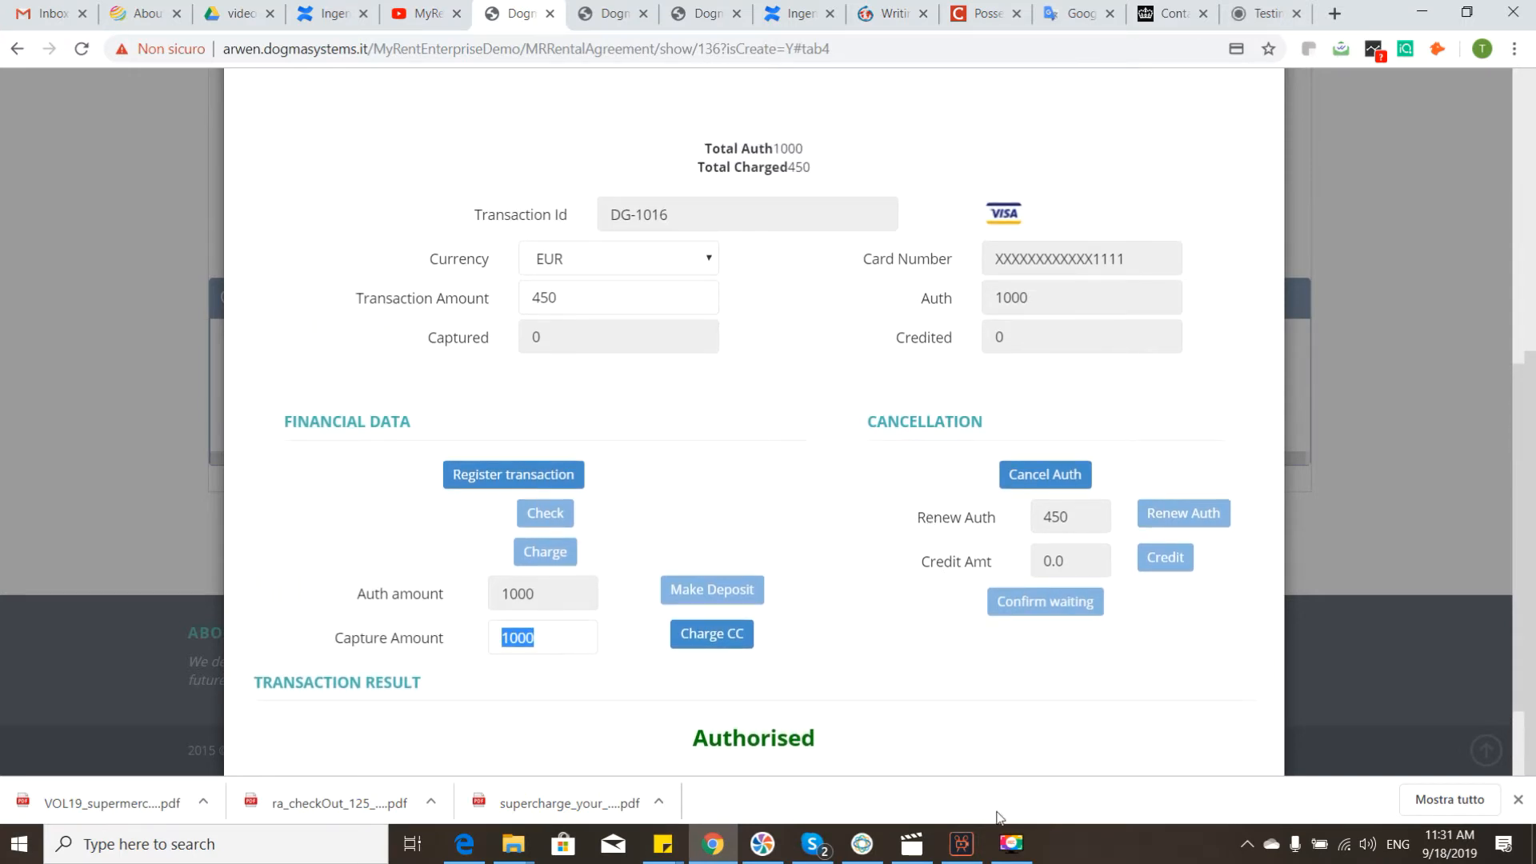
click(1012, 844)
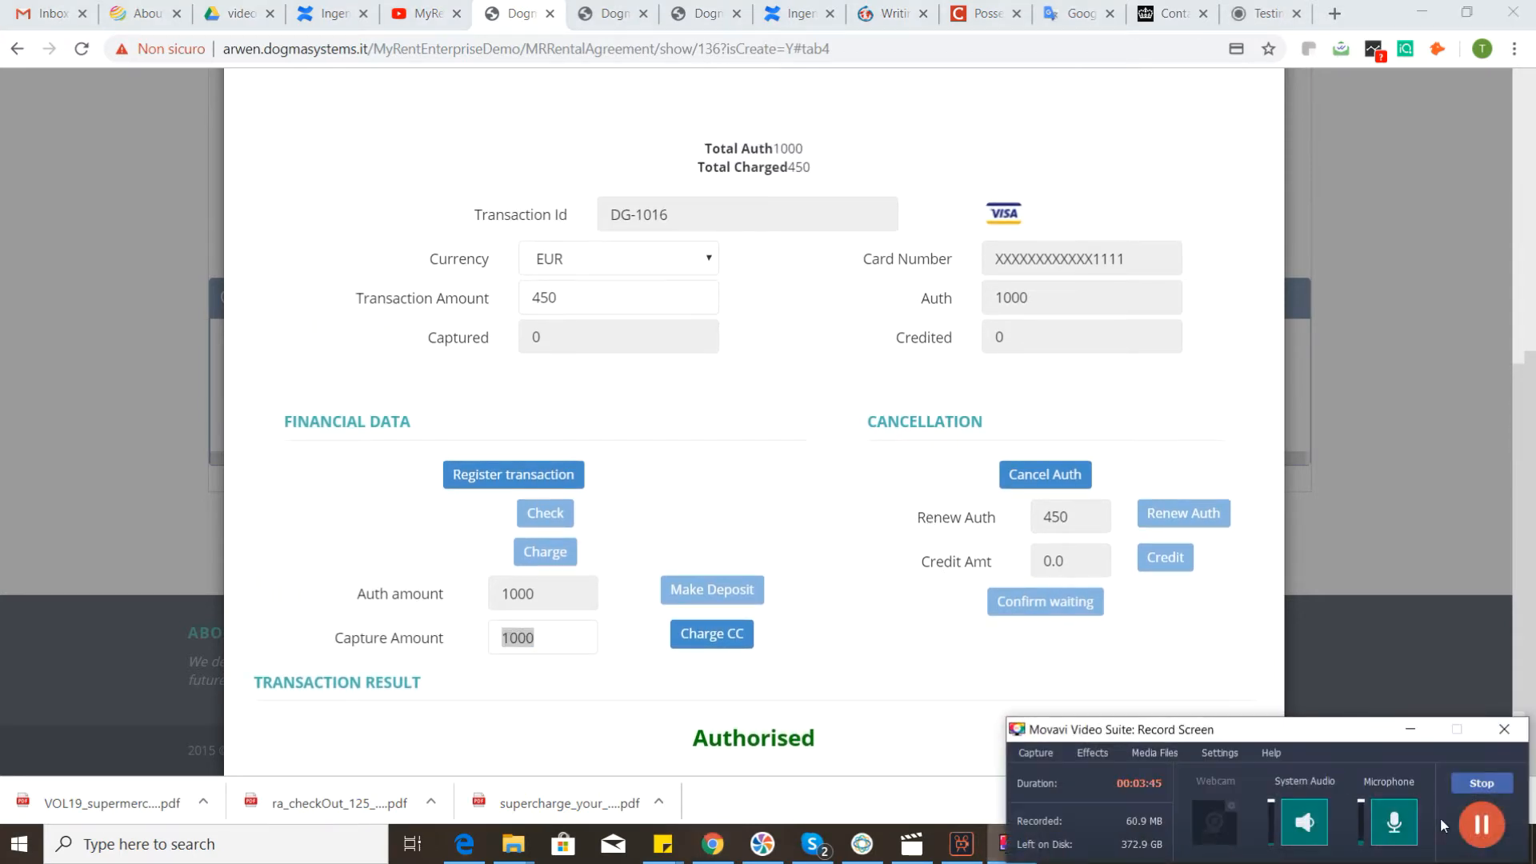
click(1412, 723)
Step: Select the charged first transaction and compare its charged amount with the second transaction's authorized amount
scroll(752, 484, up, 6)
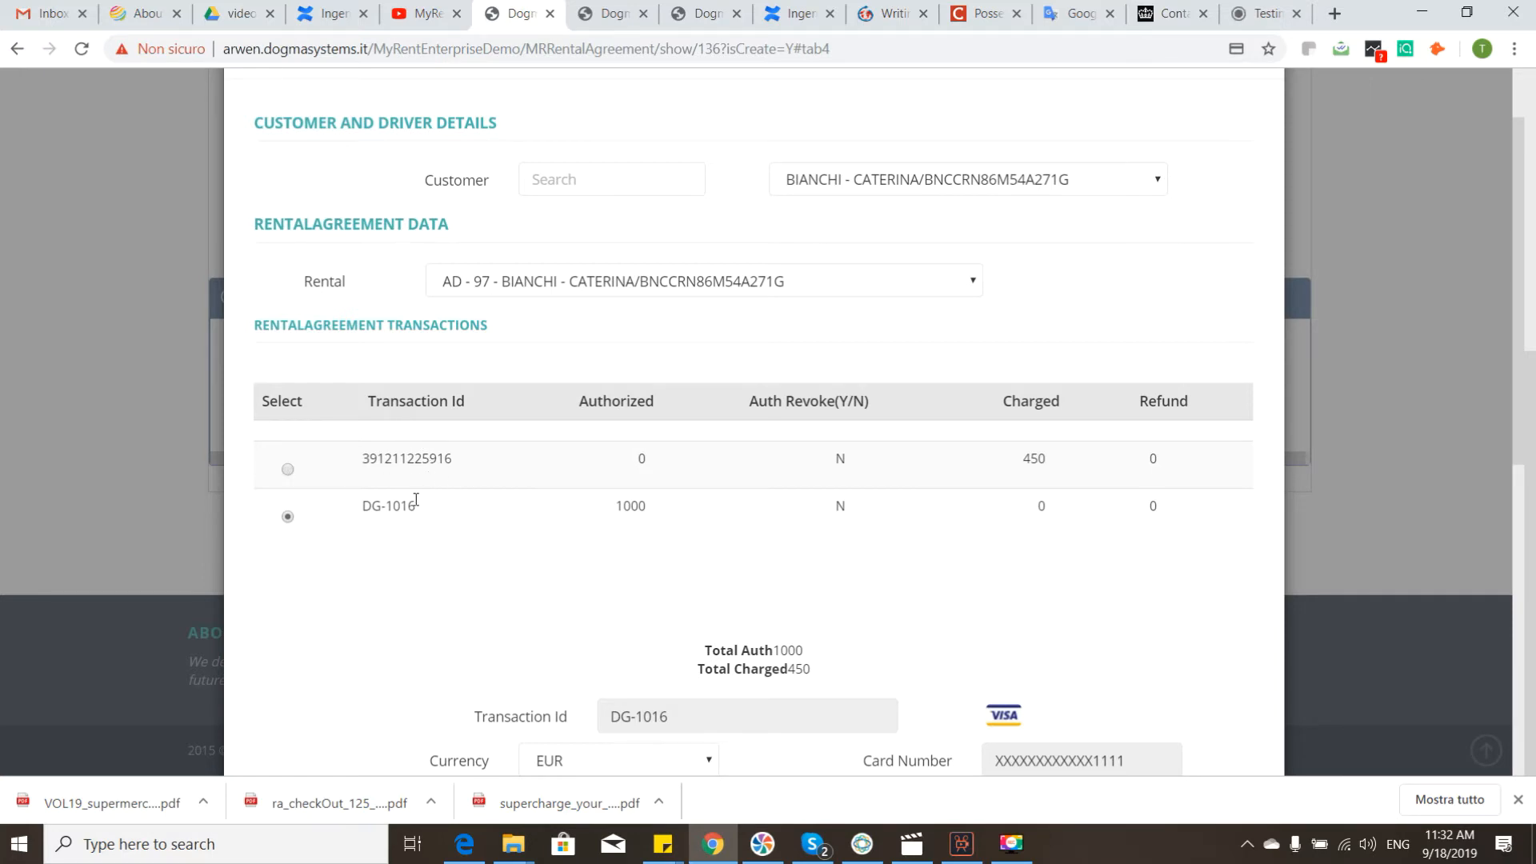
click(288, 470)
drag(1017, 458, 1085, 470)
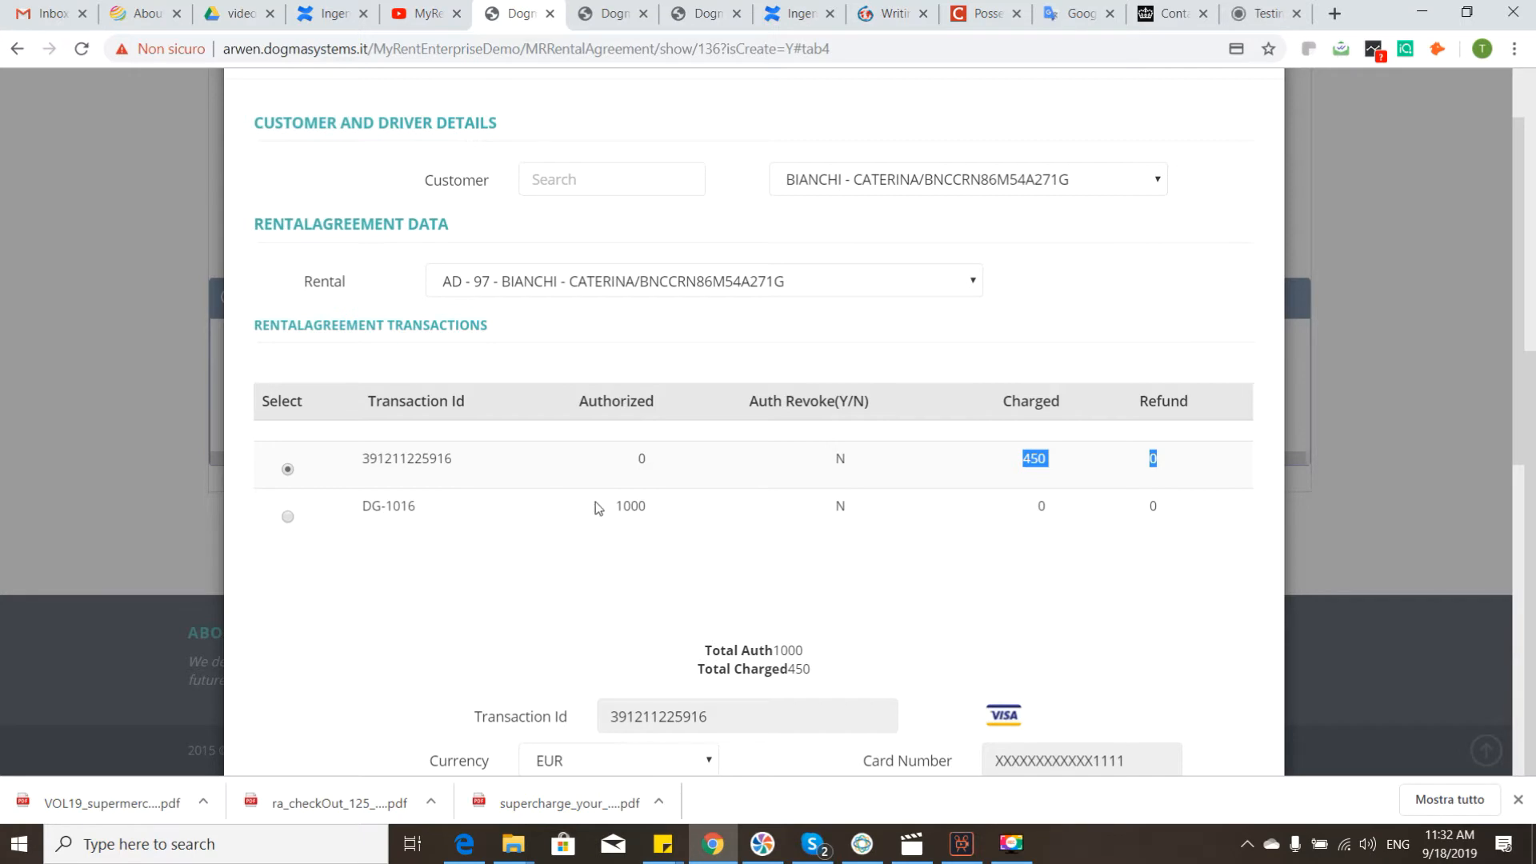
drag(614, 505, 657, 506)
Step: Review the charged transaction's financial data and the credit amount offered under Cancellation
scroll(525, 301, down, 3)
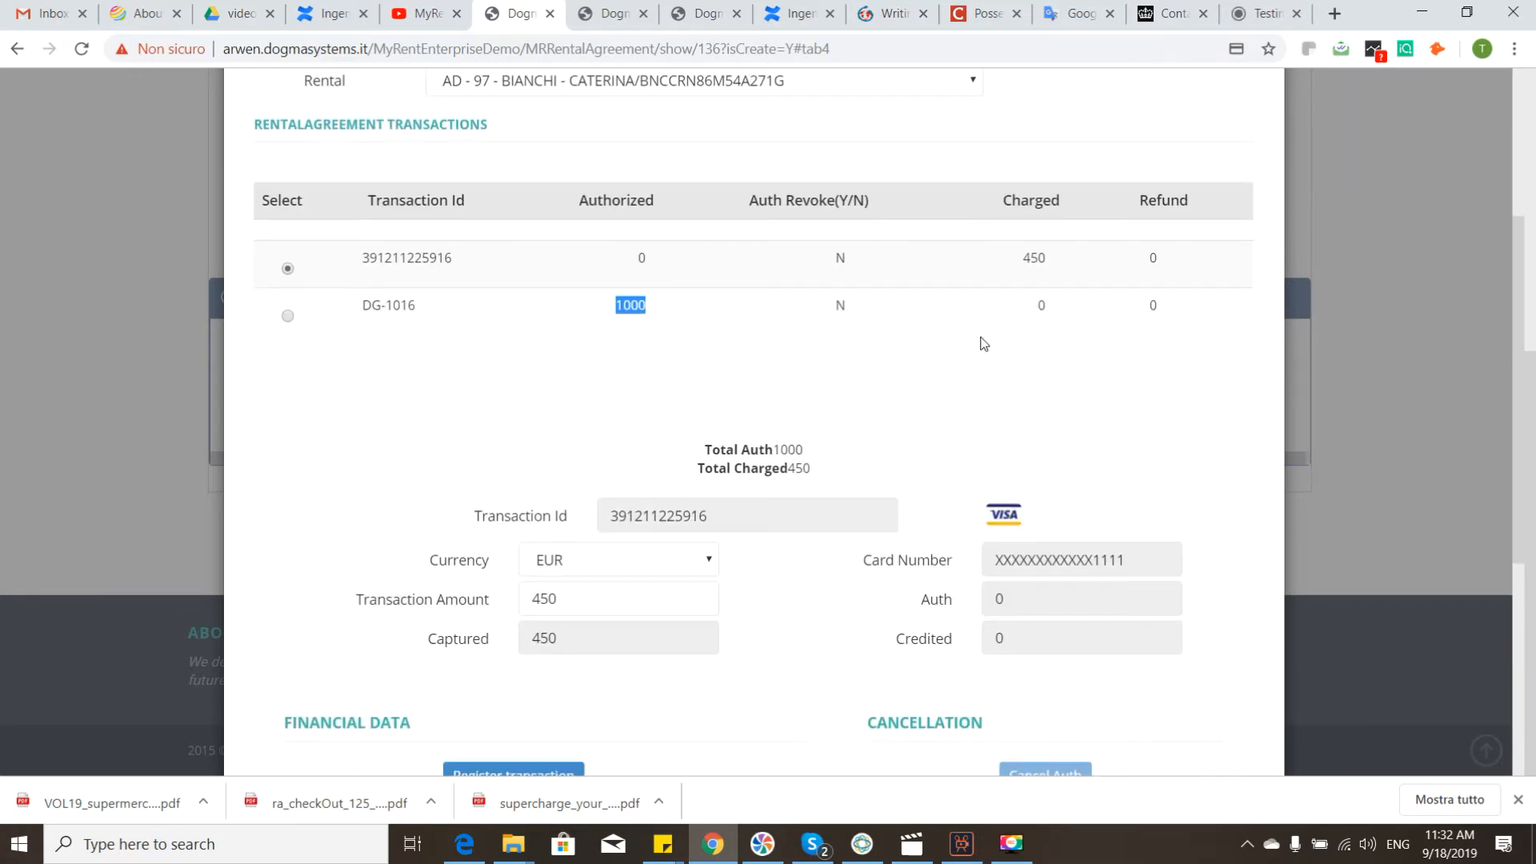
scroll(984, 344, down, 5)
scroll(1114, 386, up, 1)
scroll(1110, 376, up, 3)
scroll(1112, 440, down, 4)
drag(1090, 456, 1024, 420)
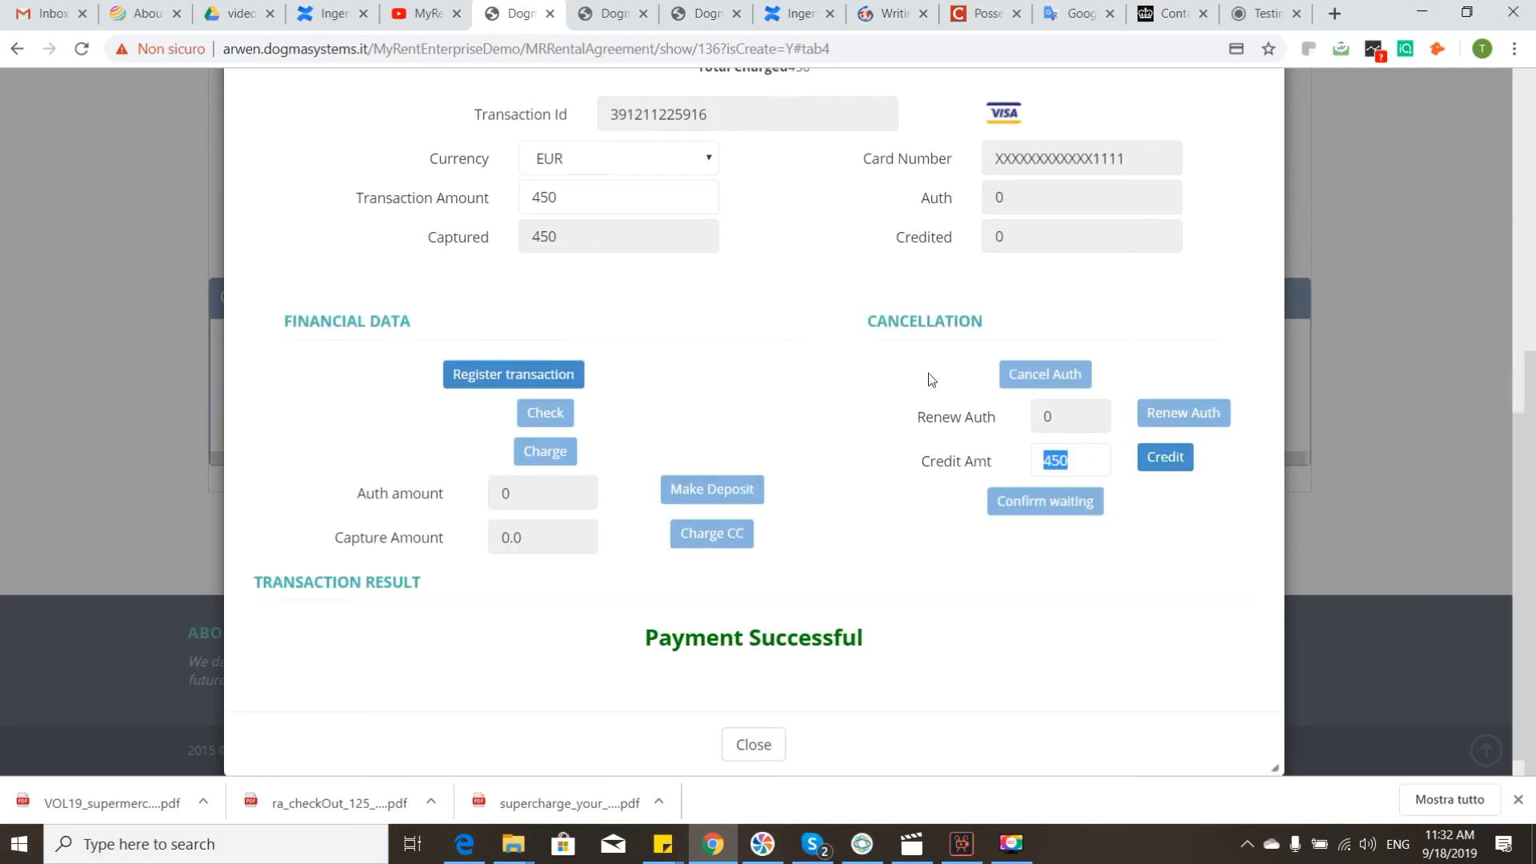
scroll(1025, 420, up, 6)
Step: Refund part of the charged first transaction by issuing a credit with an amount of 150
click(287, 368)
scroll(1121, 389, down, 6)
scroll(1121, 394, down, 1)
double_click(1080, 455)
text(550)
click(1187, 462)
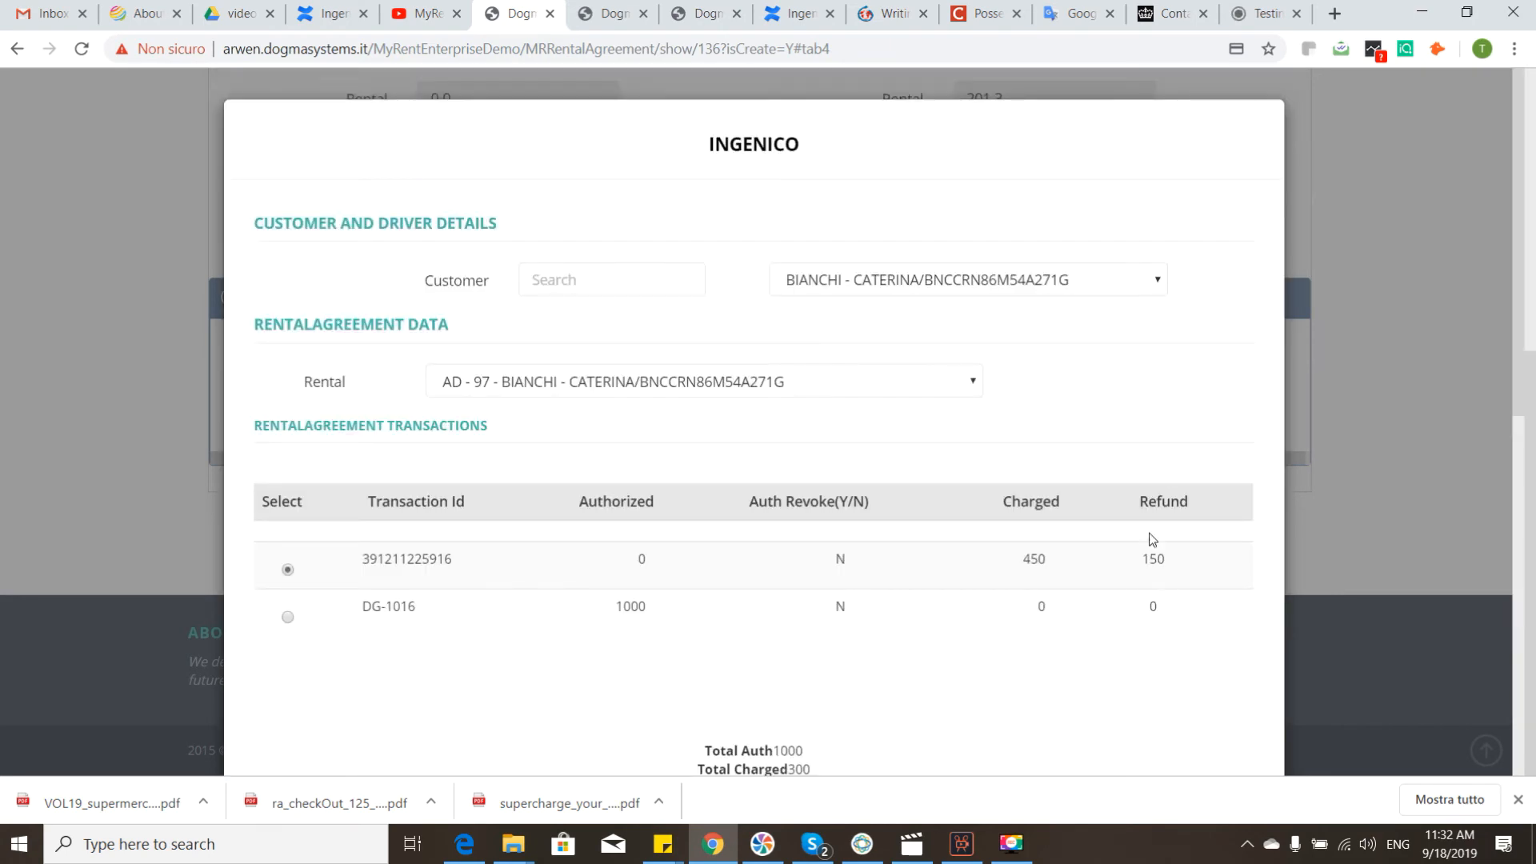
Step: Check the first transaction's refund amount, credited value and transaction result
drag(1143, 559, 1169, 560)
scroll(1108, 440, down, 9)
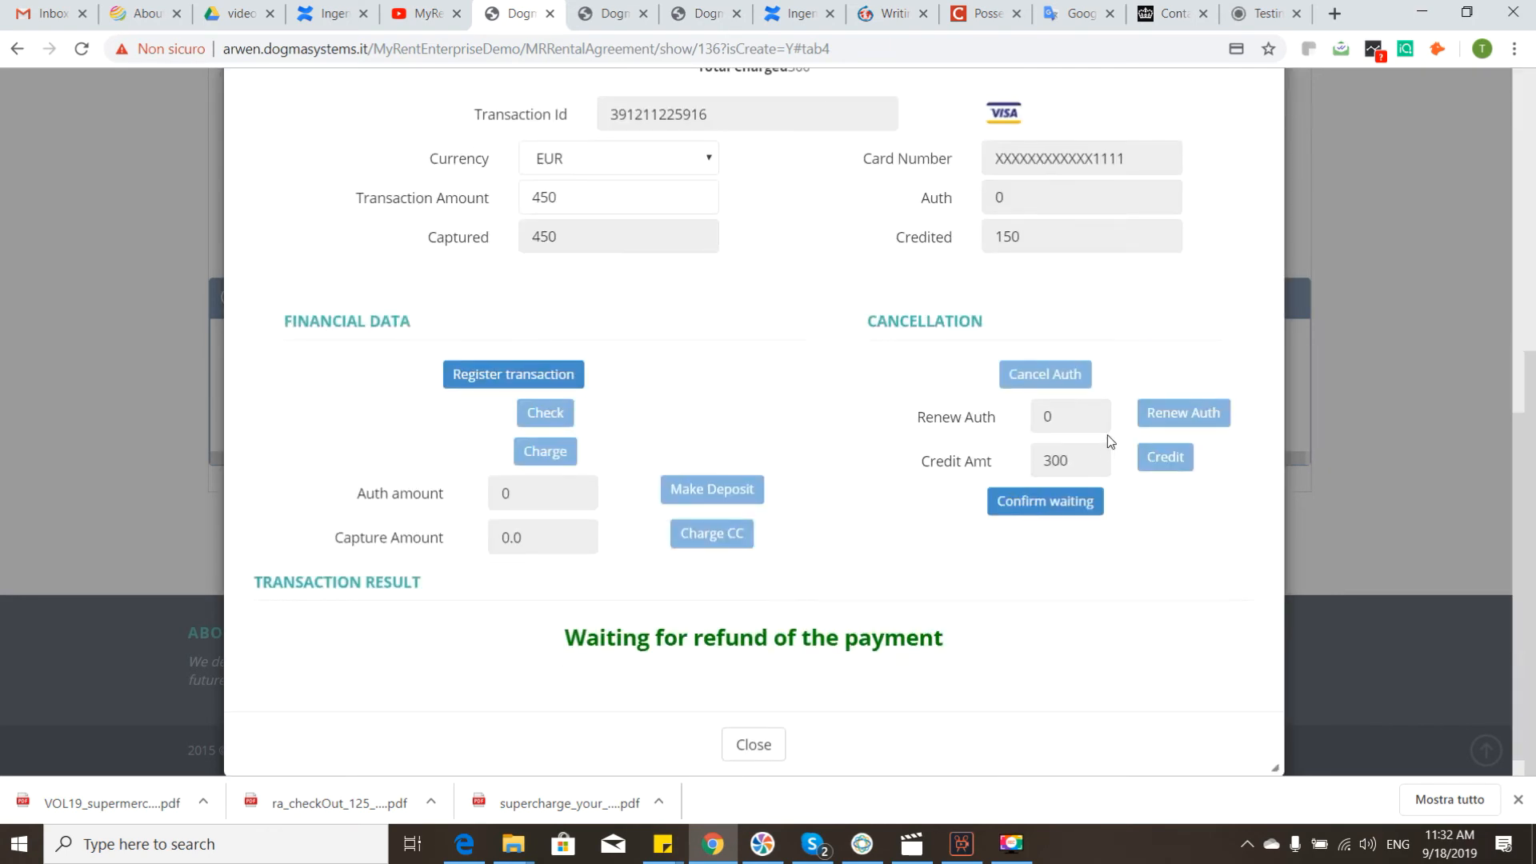
scroll(1088, 340, down, 1)
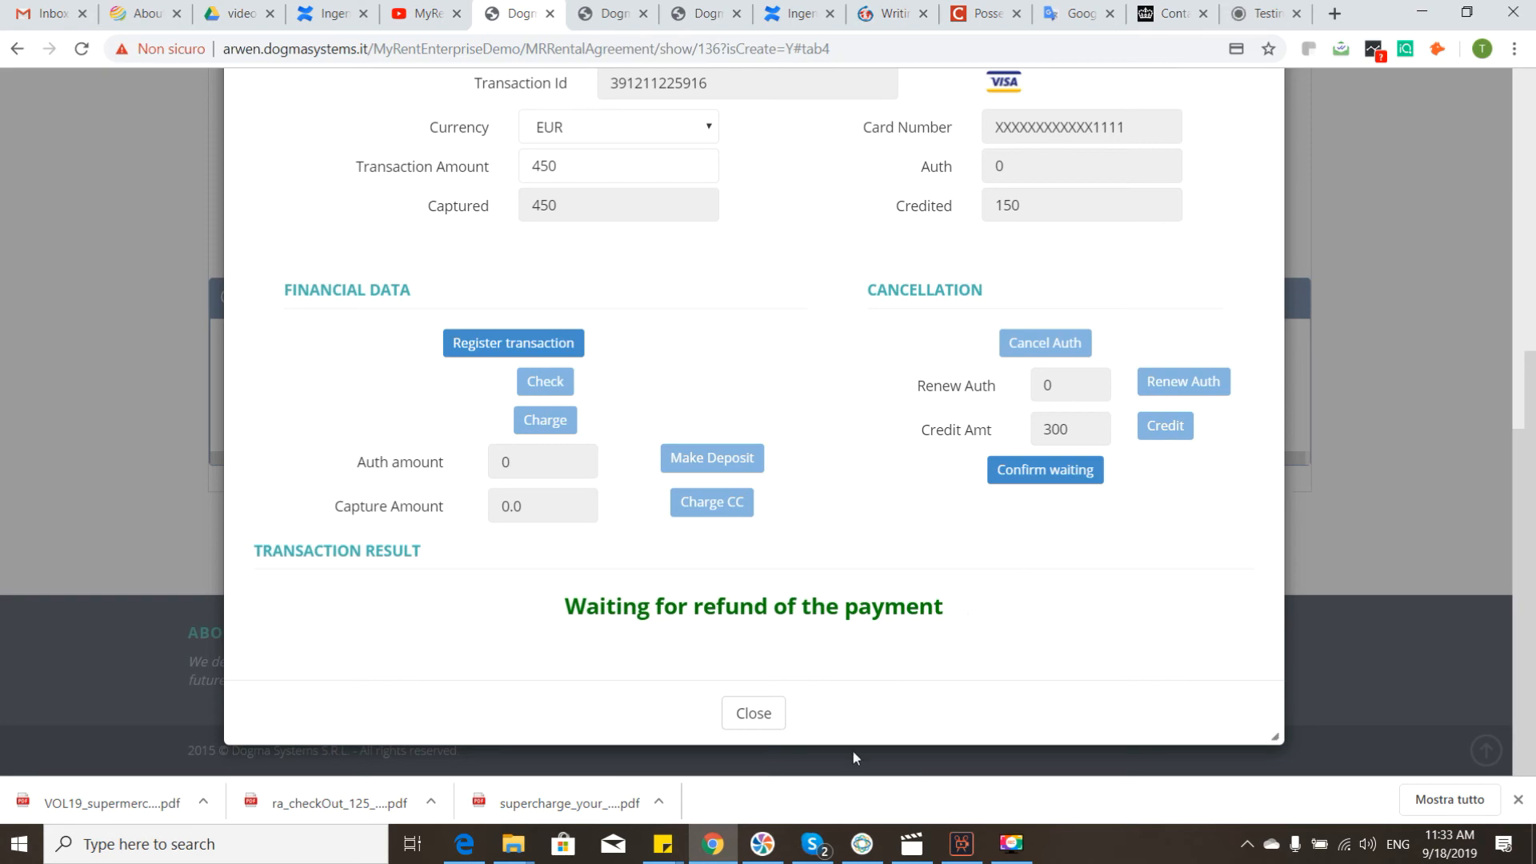
Step: Compare the charged, authorized and refunded amounts in the rental agreement transactions, and review the selected transaction's details and refund status
scroll(885, 449, up, 5)
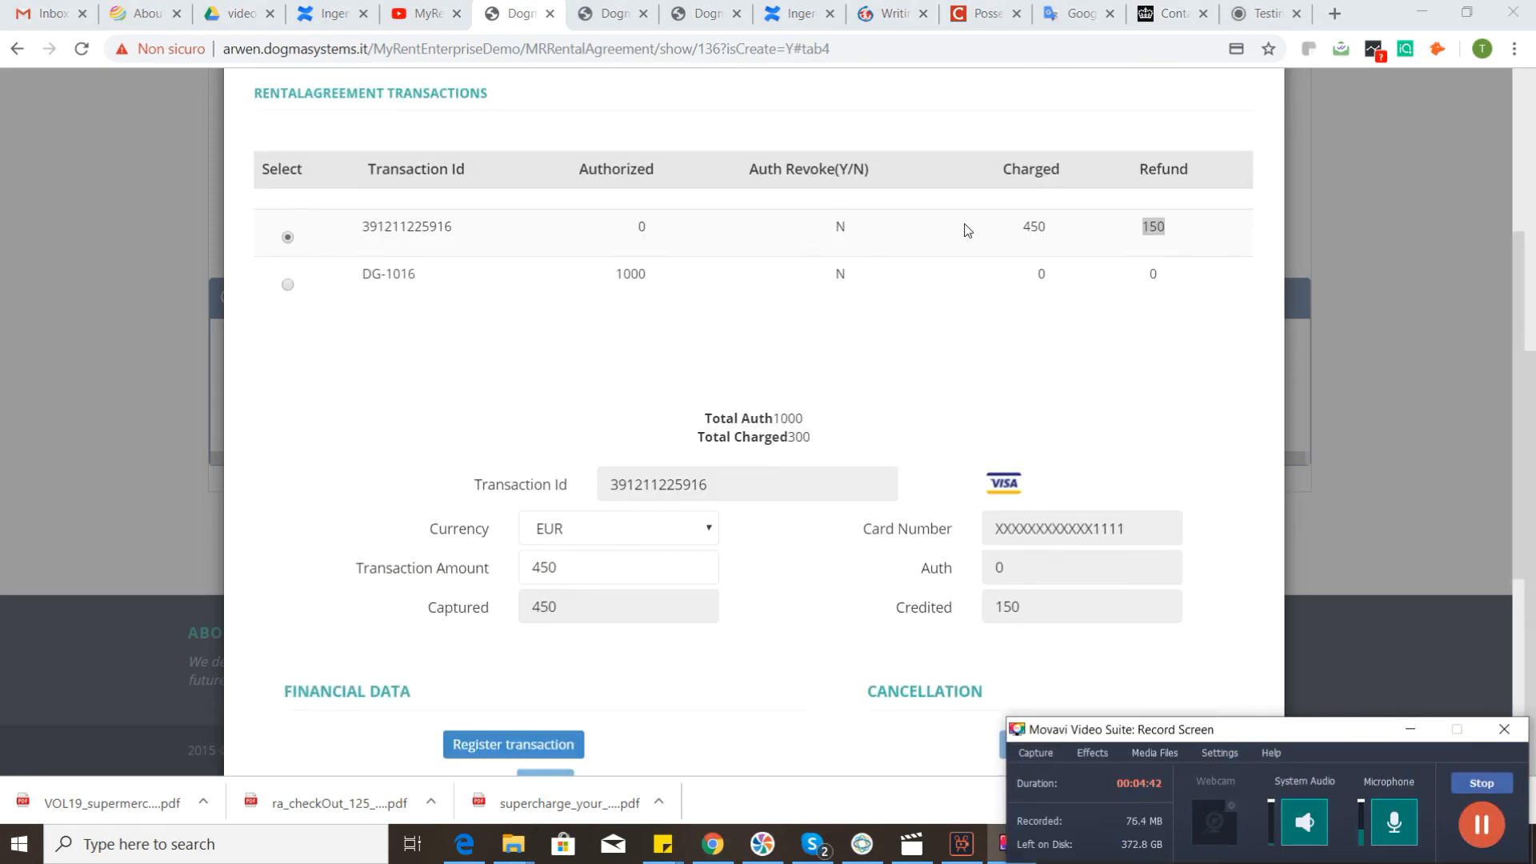
scroll(960, 228, down, 5)
scroll(964, 233, up, 7)
drag(1006, 439, 1056, 435)
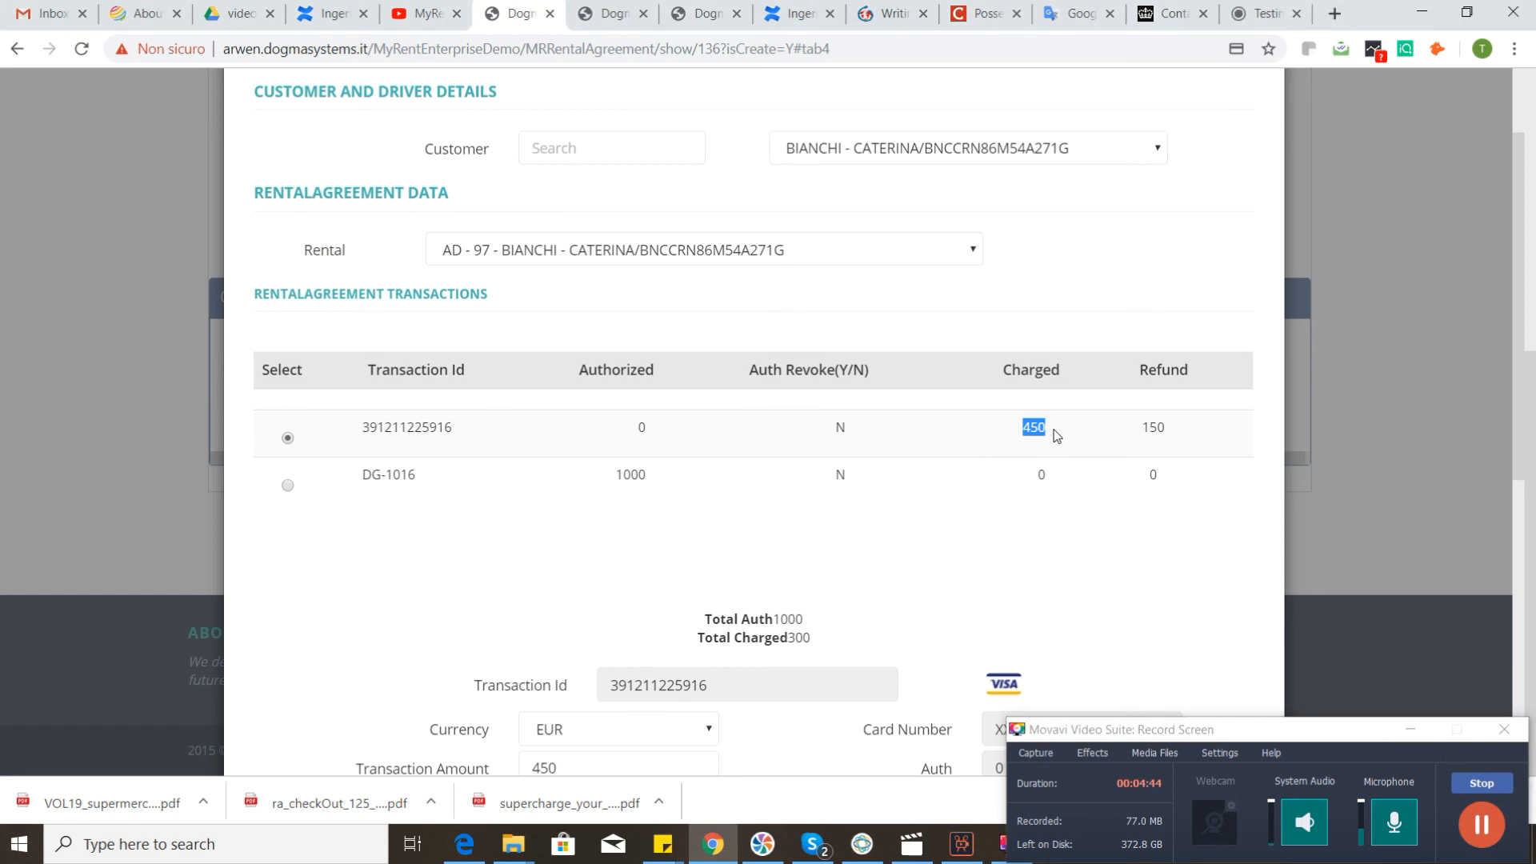
double_click(632, 480)
drag(1182, 424, 1124, 432)
scroll(1137, 368, down, 2)
scroll(1131, 342, down, 5)
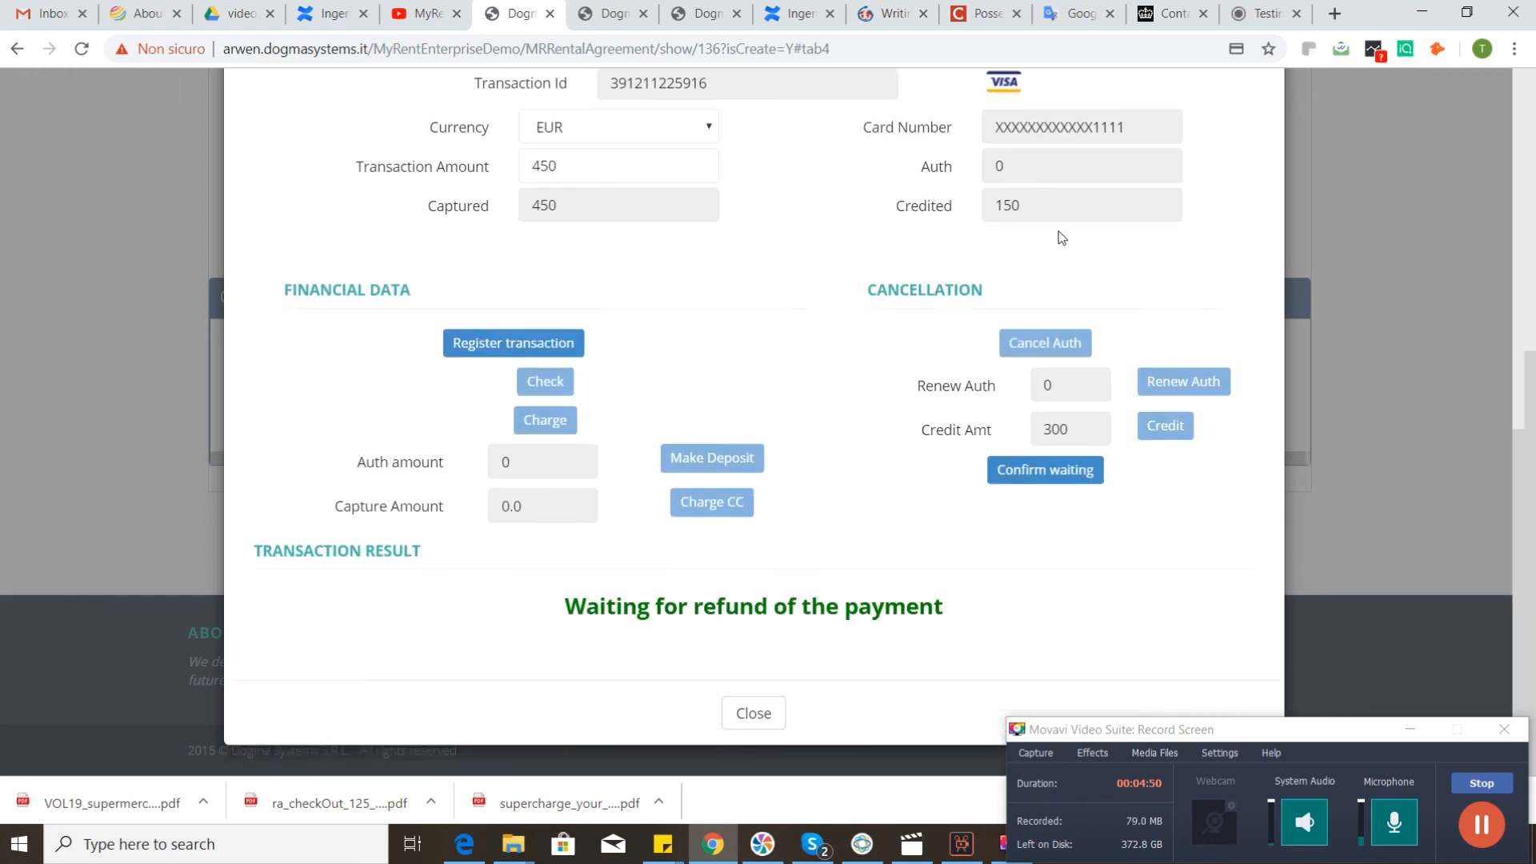
scroll(692, 311, up, 1)
scroll(737, 360, down, 1)
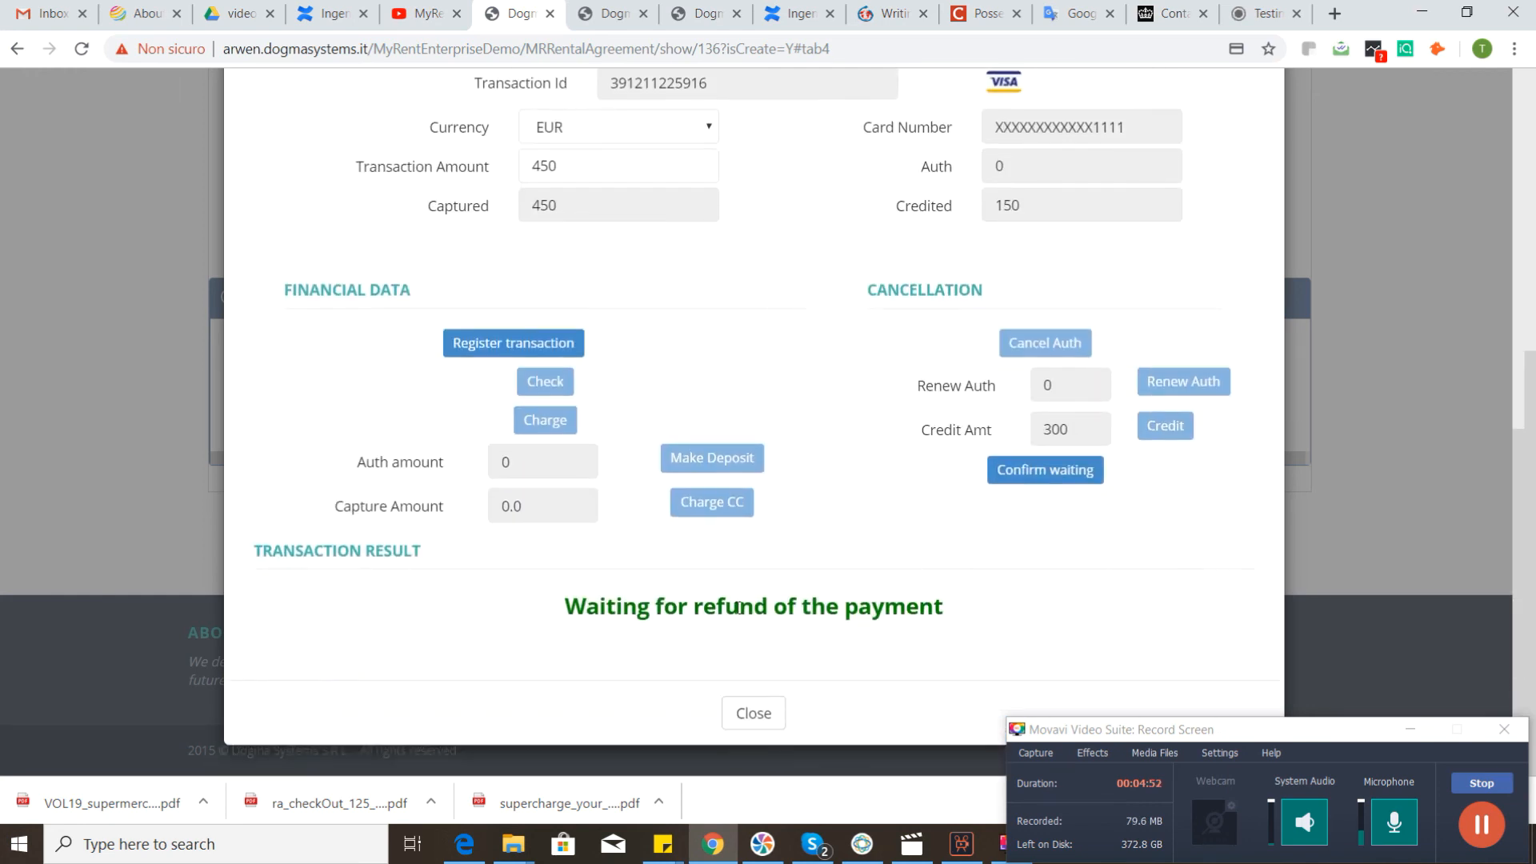